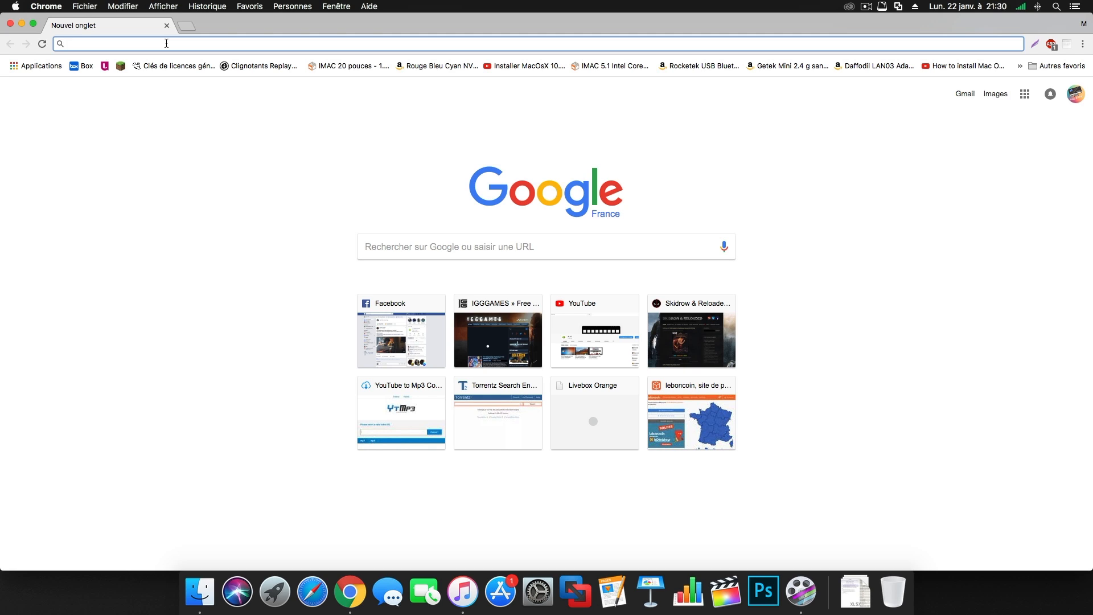
Enter "bonjour" in the browser's address bar and copy the word
text(bonjo)
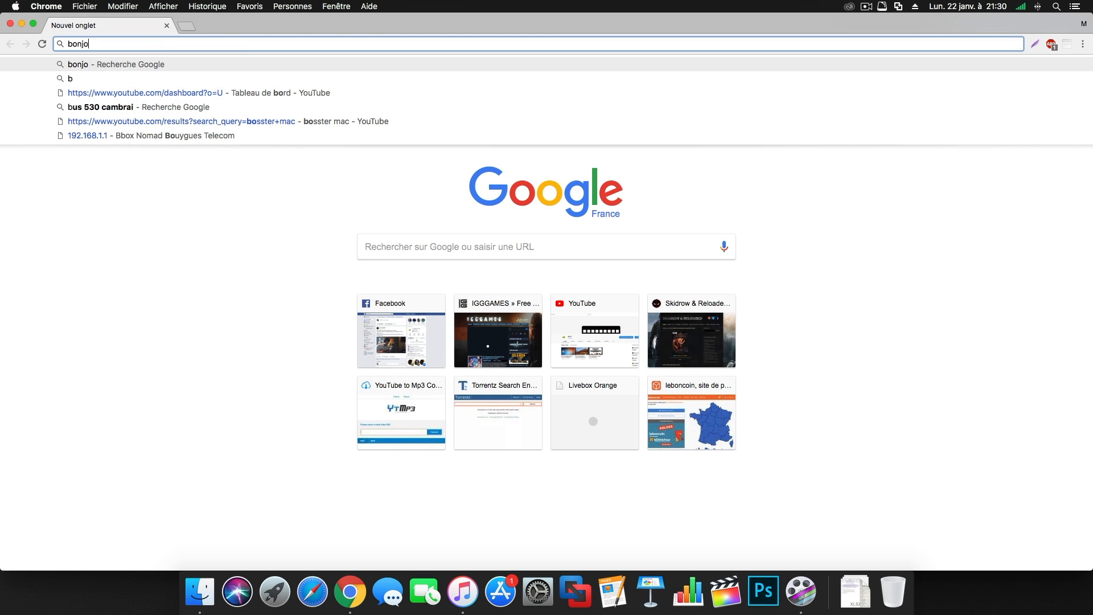
text(ur)
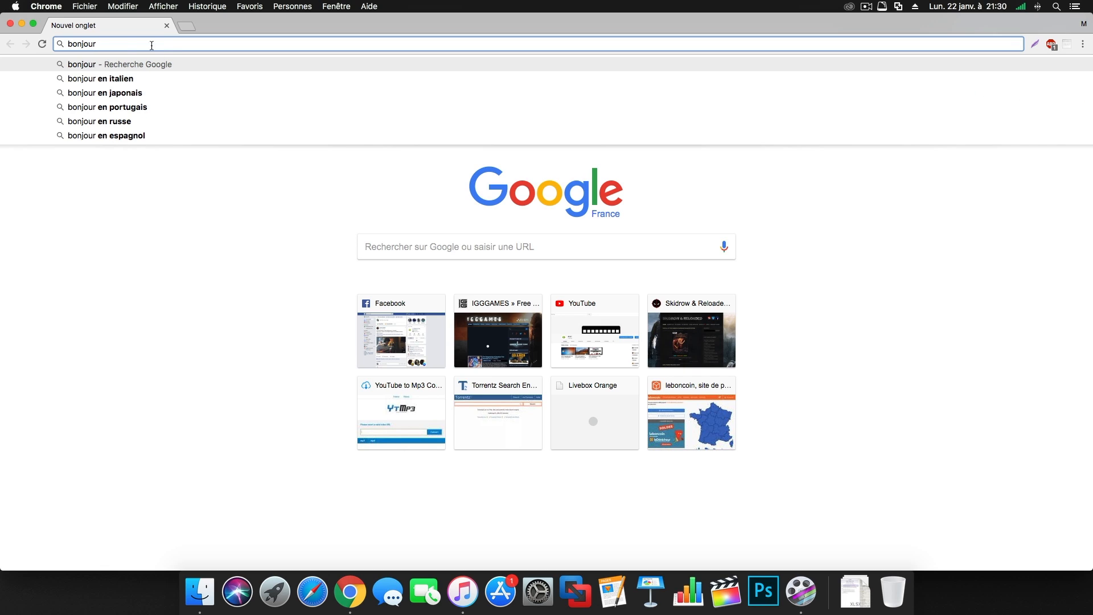
drag(131, 43, 48, 40)
key(super+c)
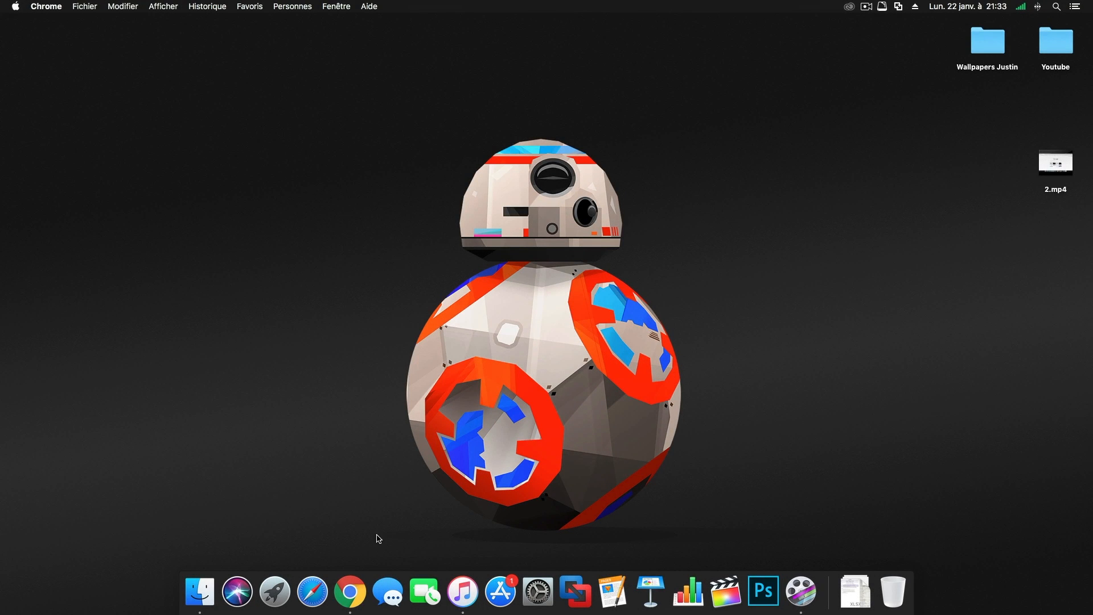
Bring up Chrome and replace the address bar text with several pasted copies of "bonjour" in a row
click(354, 587)
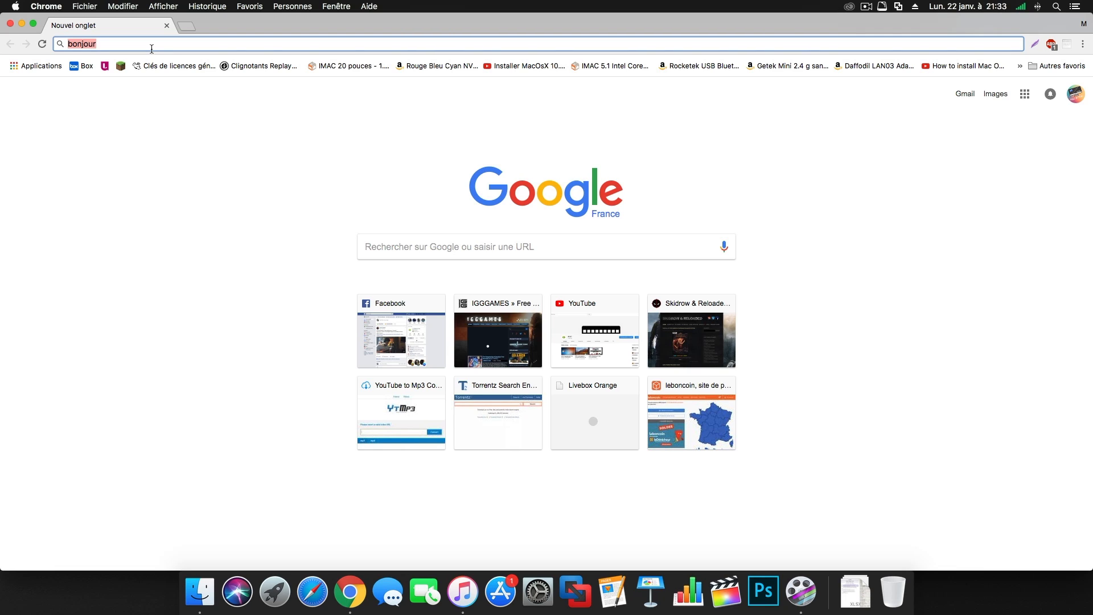
key(BackSpace)
key(super+v)
key(super+v)
key(super+v)
key(super+v)
key(super+v)
key(super+v)
key(super+v)
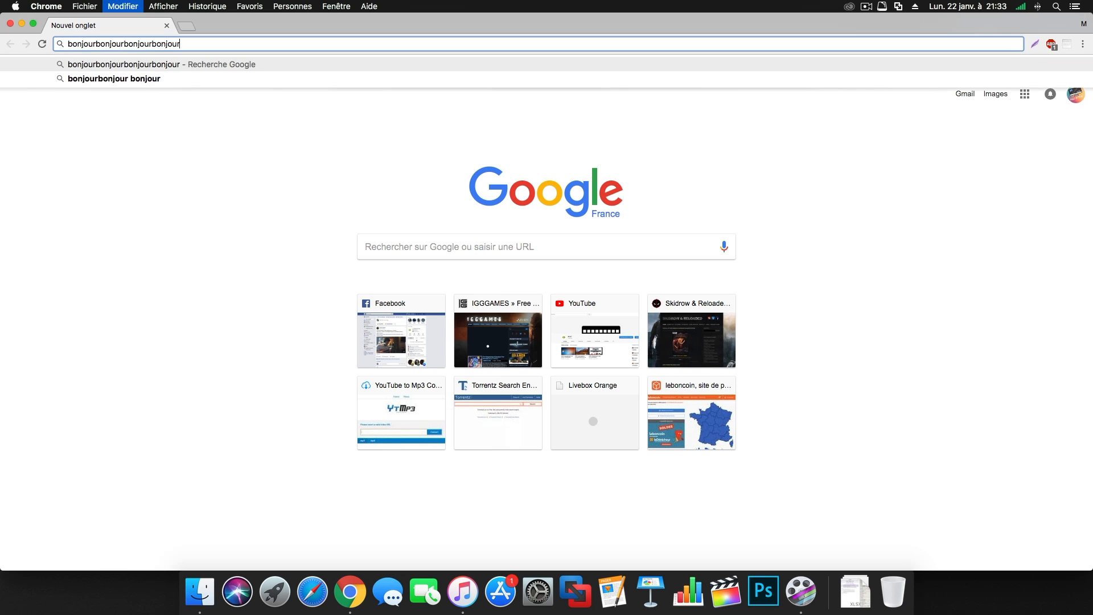
key(super+v)
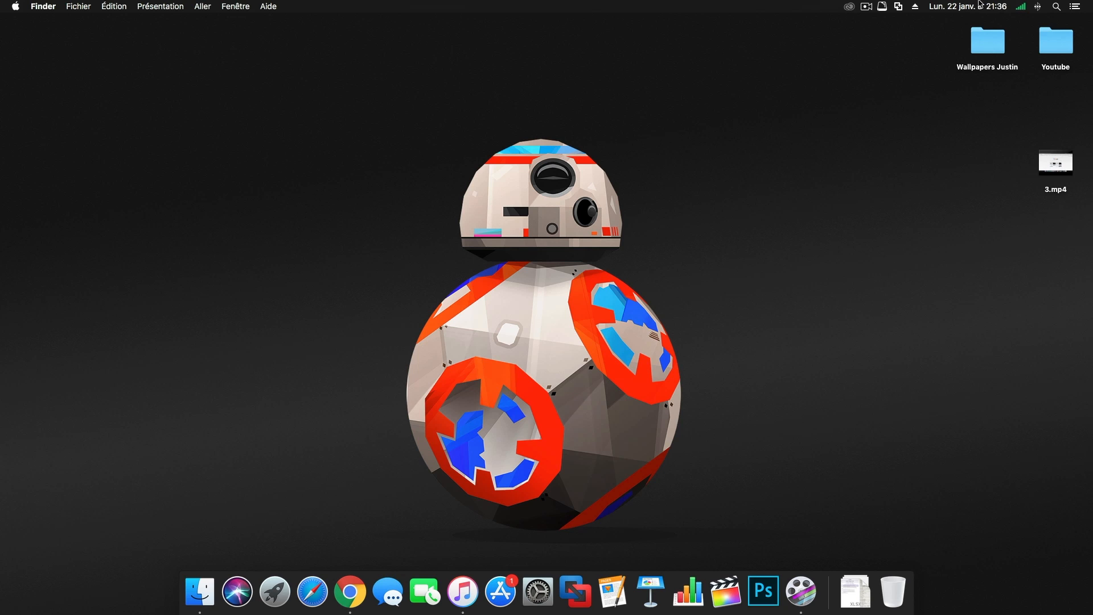
Move the WP_Hanuman image in the desktop wallpapers folder to the trash and restore it to its place by undoing the deletion
double_click(980, 50)
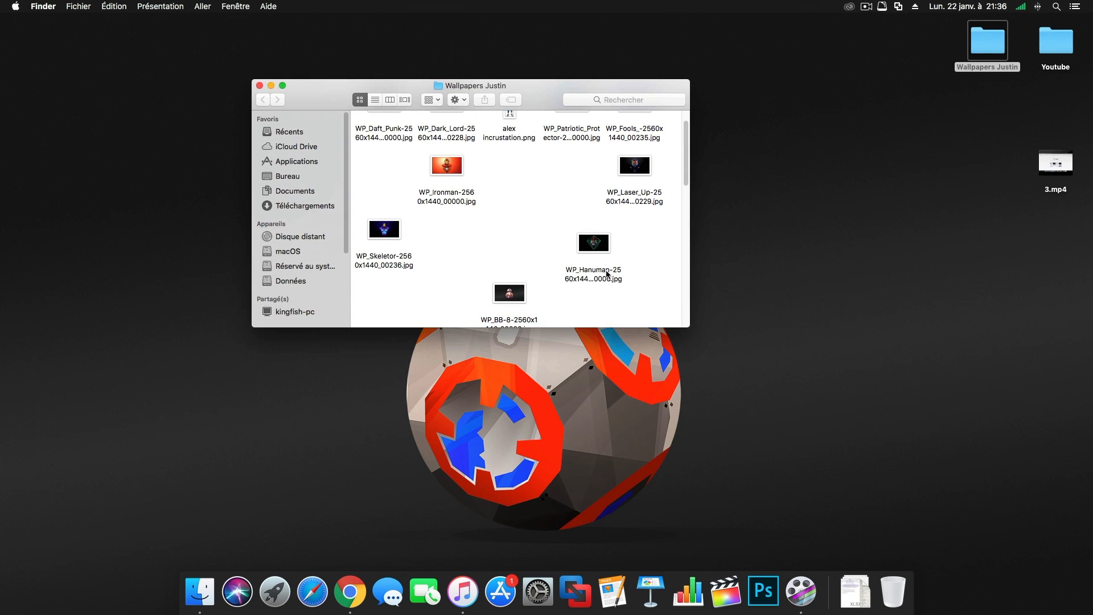
click(607, 274)
key(super+BackSpace)
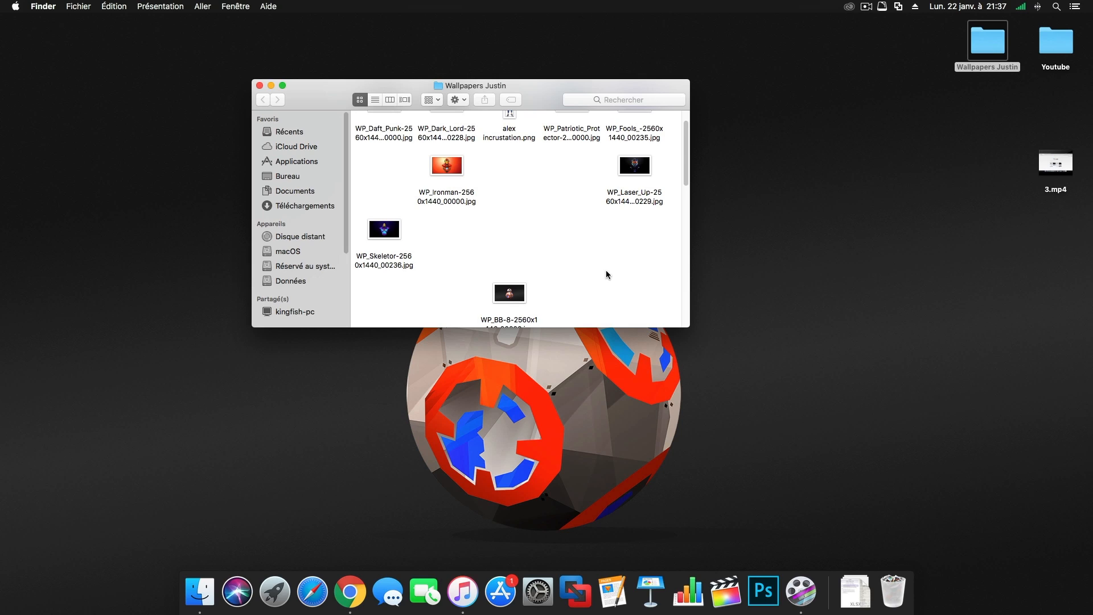
key(super+z)
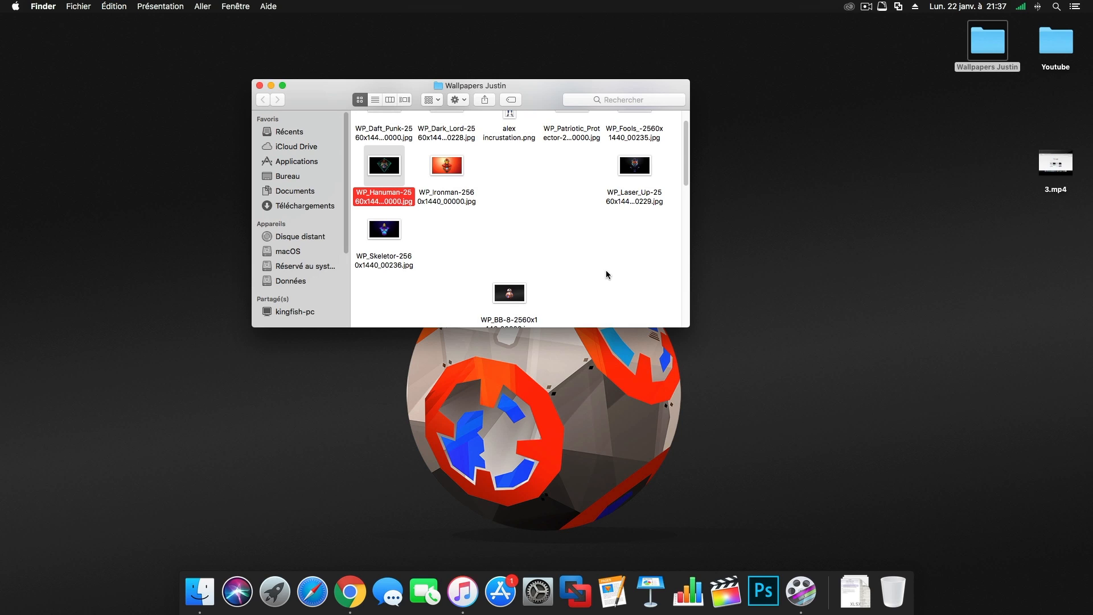
drag(405, 201, 630, 282)
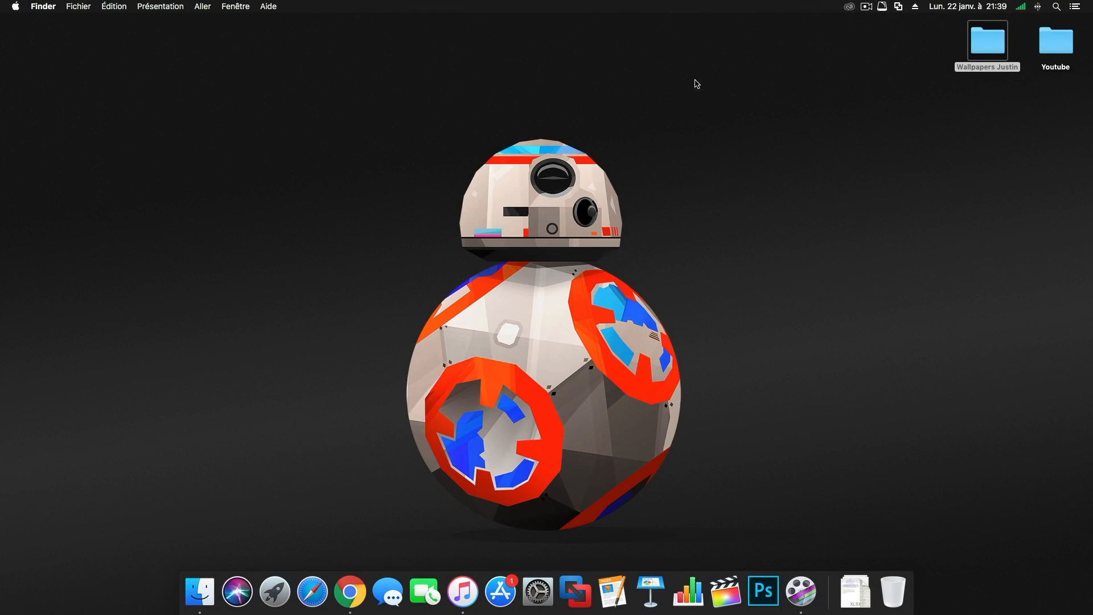
Open the wallpapers folder on the desktop and select all of its files at once
click(961, 66)
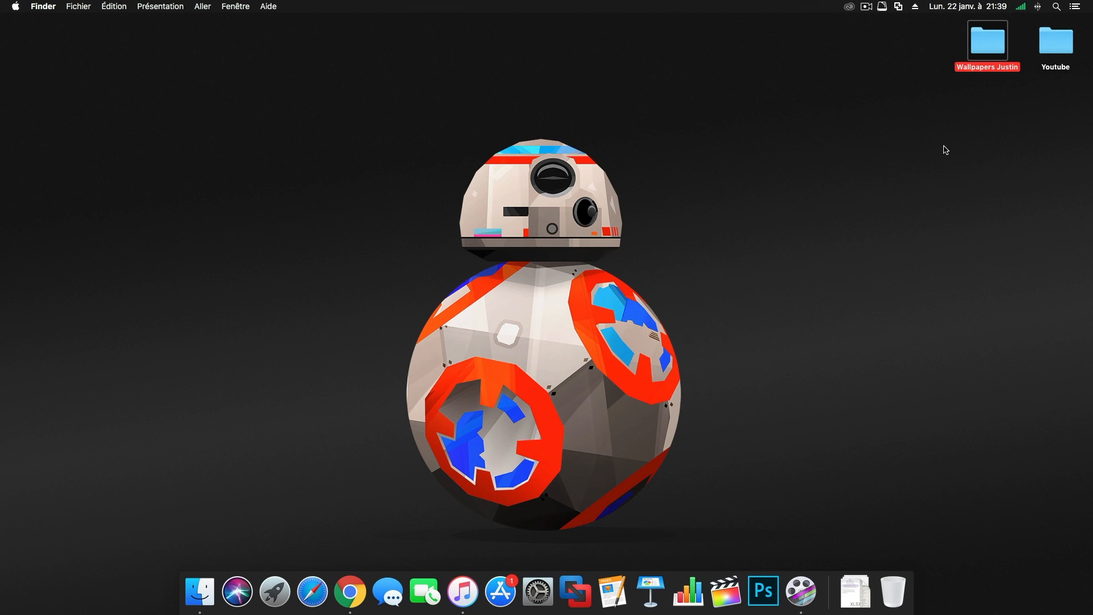
double_click(975, 50)
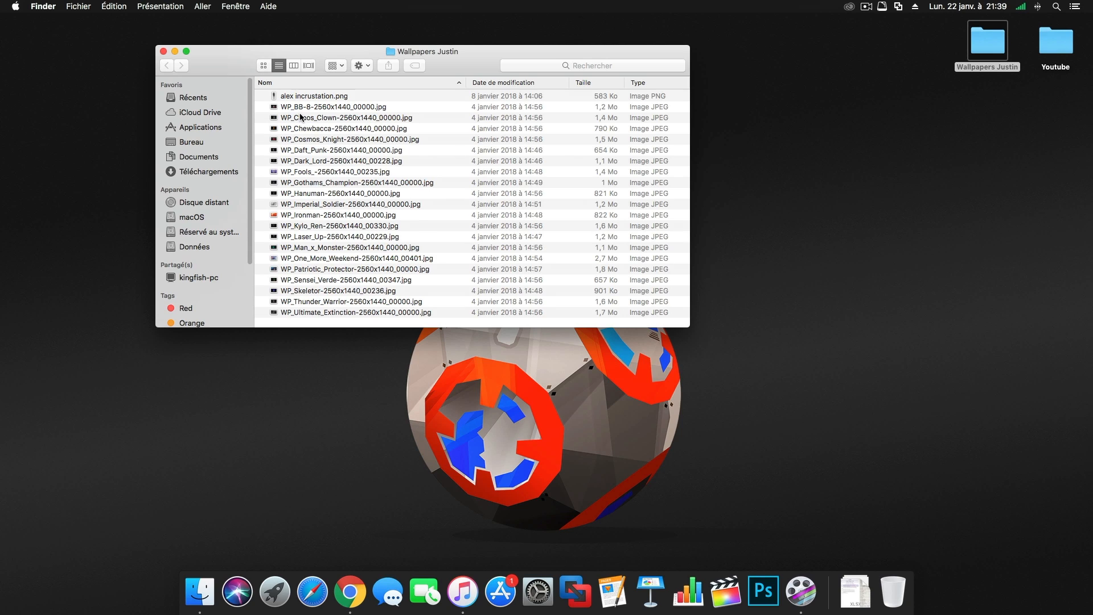
click(401, 292)
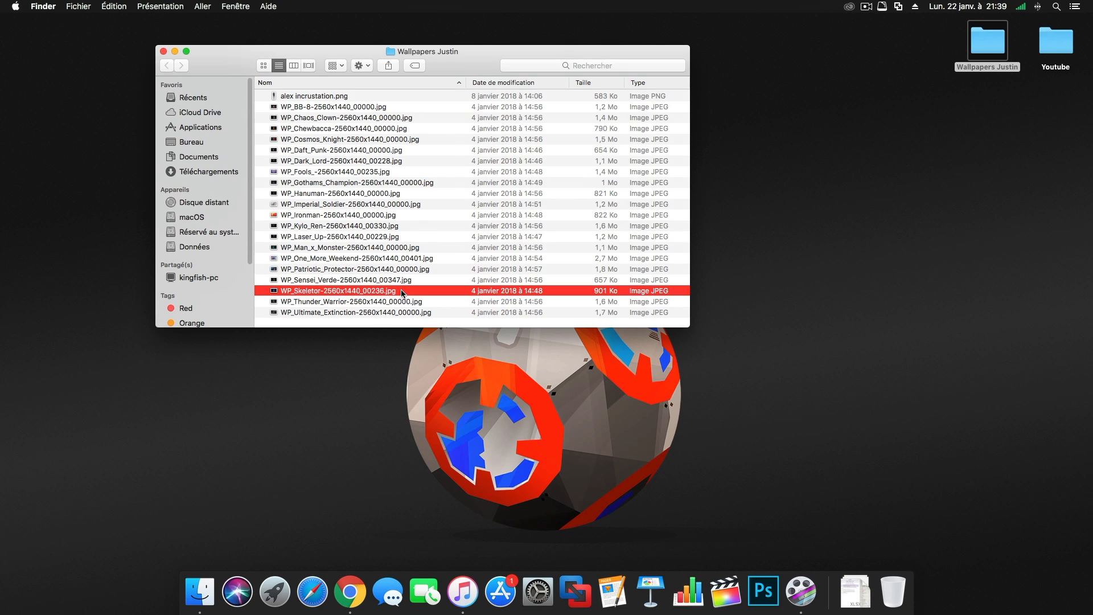
click(386, 280)
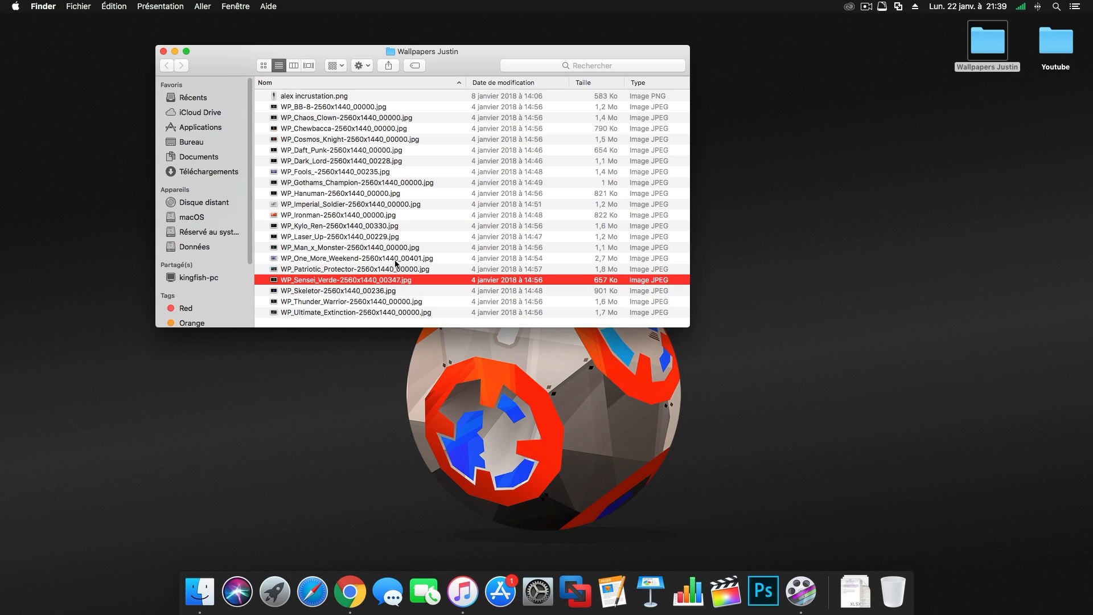
click(336, 311)
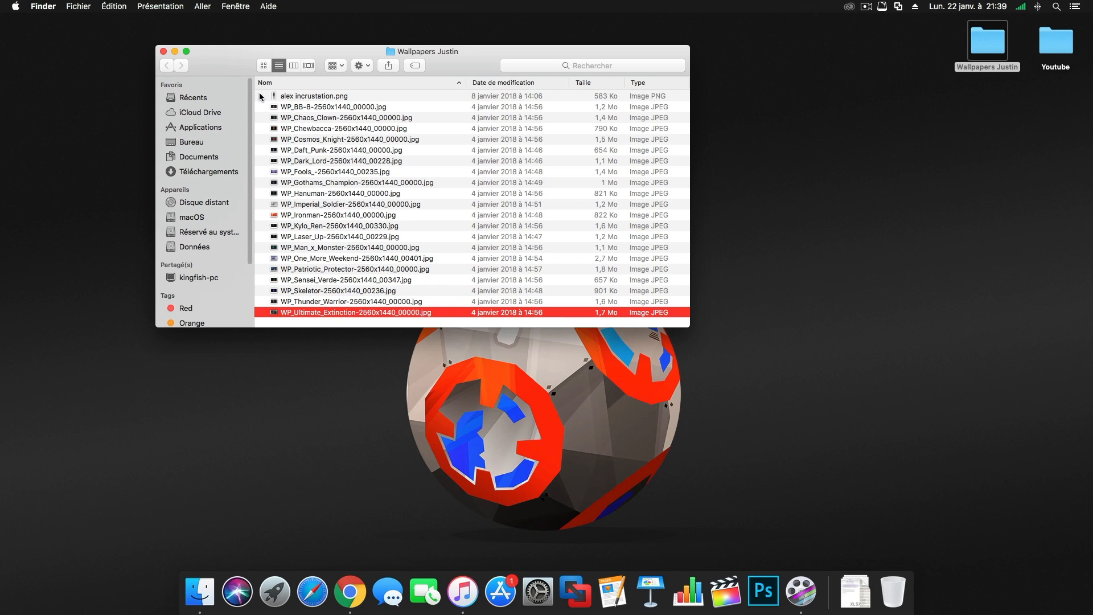
drag(263, 98, 320, 318)
click(321, 319)
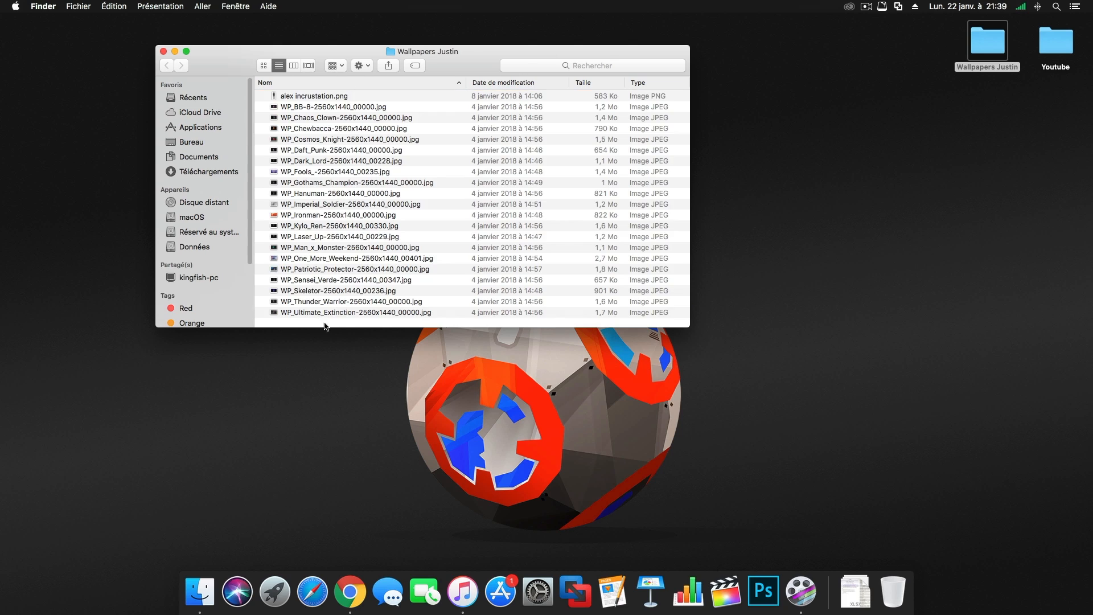
click(346, 312)
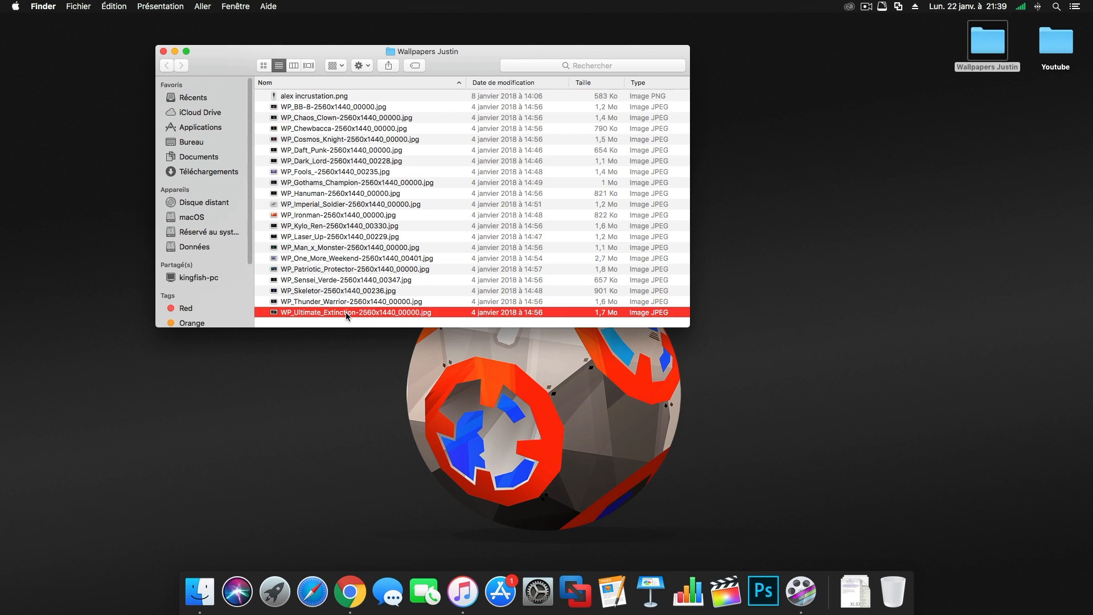
key(super+a)
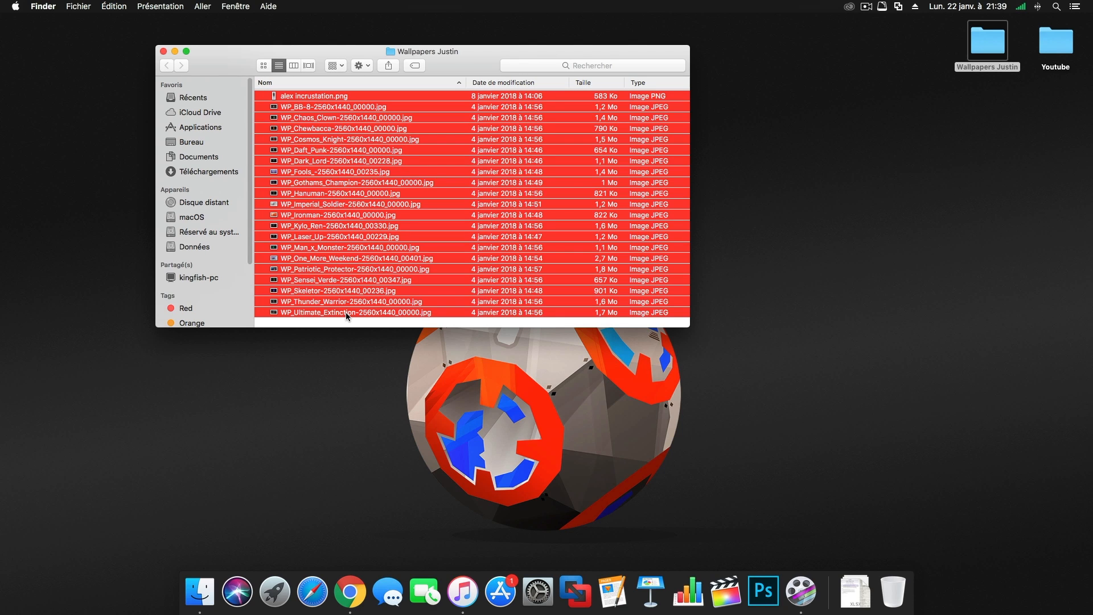
drag(346, 312, 515, 189)
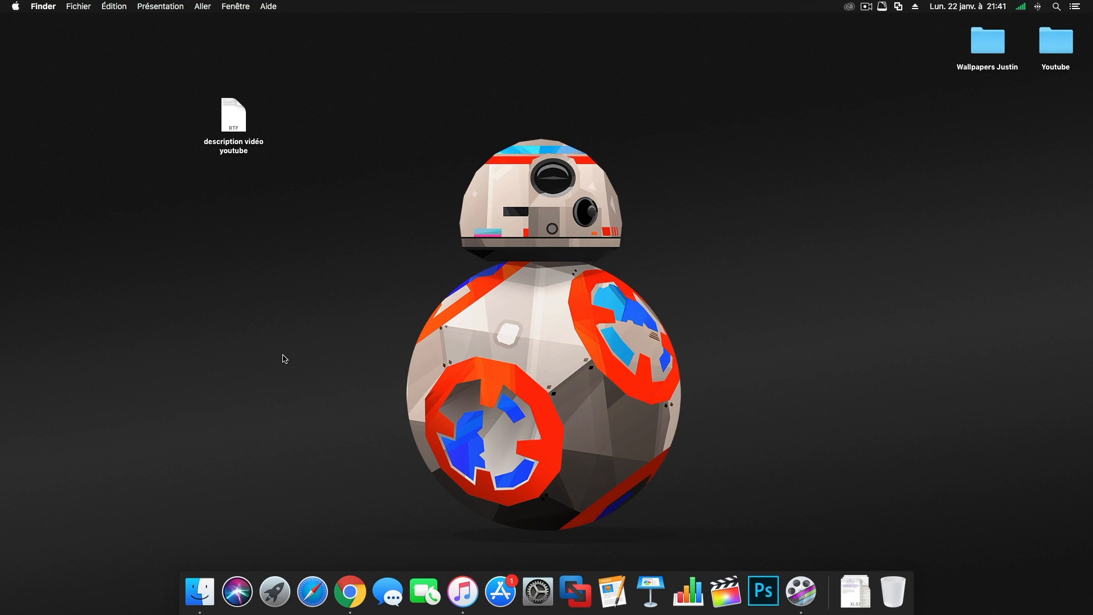
Open the "description vidéo youtube" document, search it for "macos" and step through the matches
double_click(244, 152)
drag(310, 167, 551, 135)
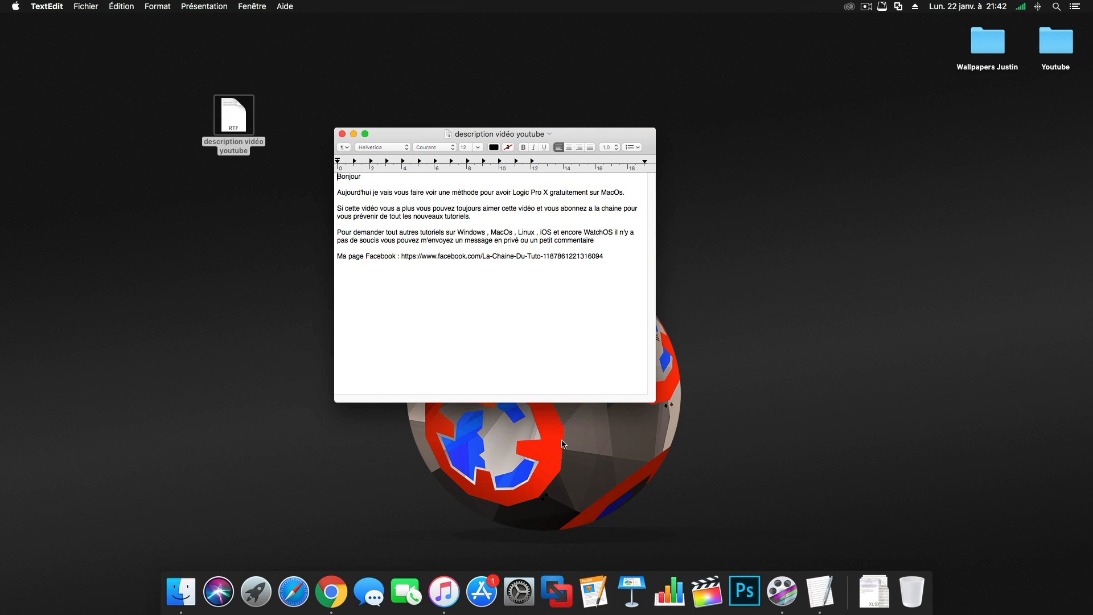
key(super+f)
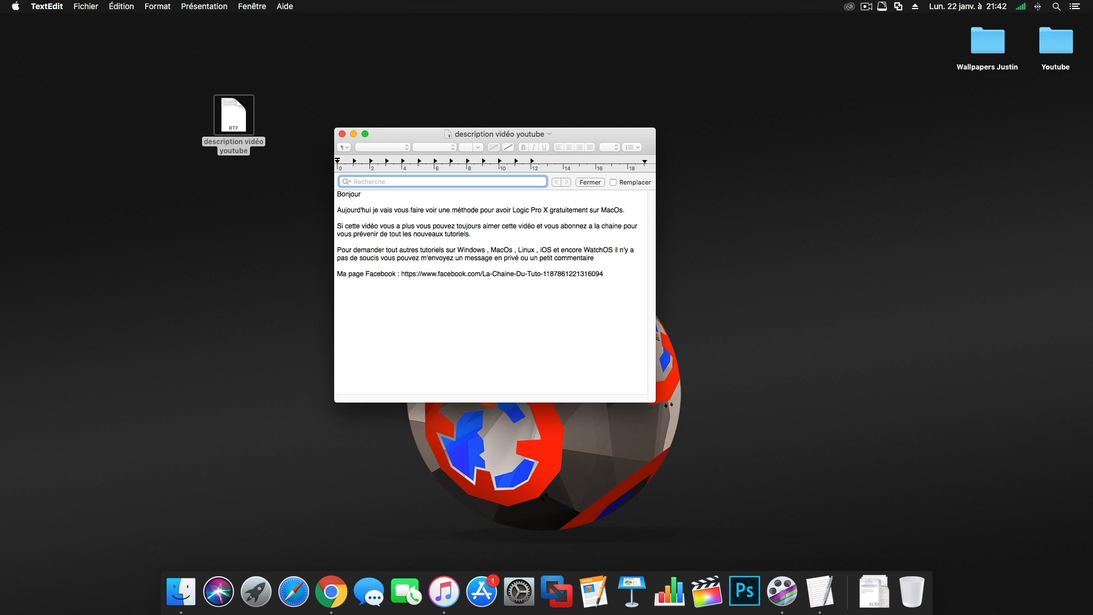
text(macos)
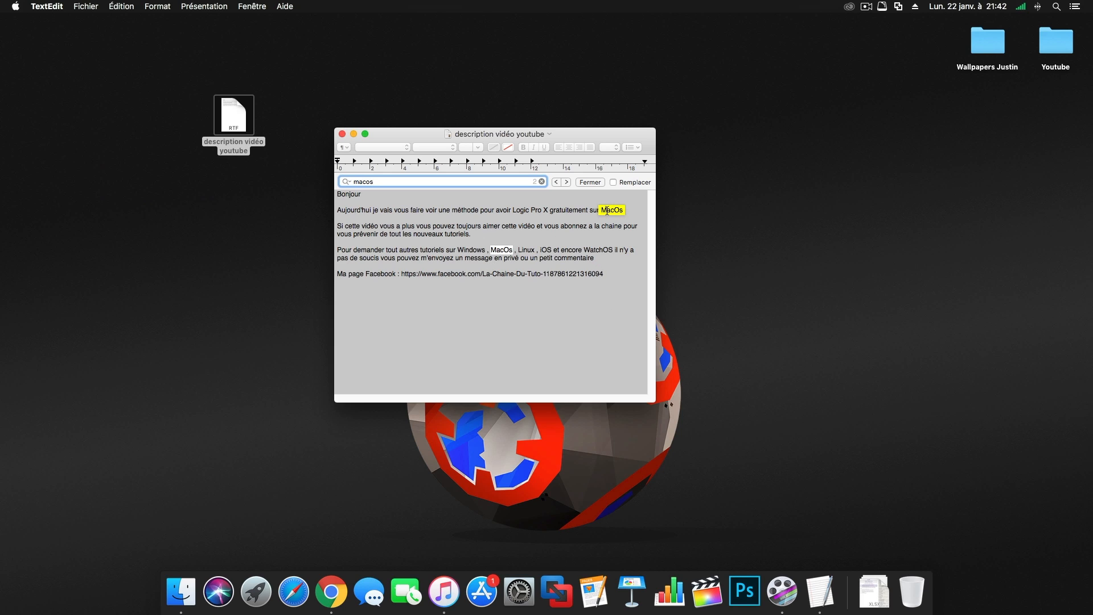
click(566, 183)
click(556, 182)
click(567, 182)
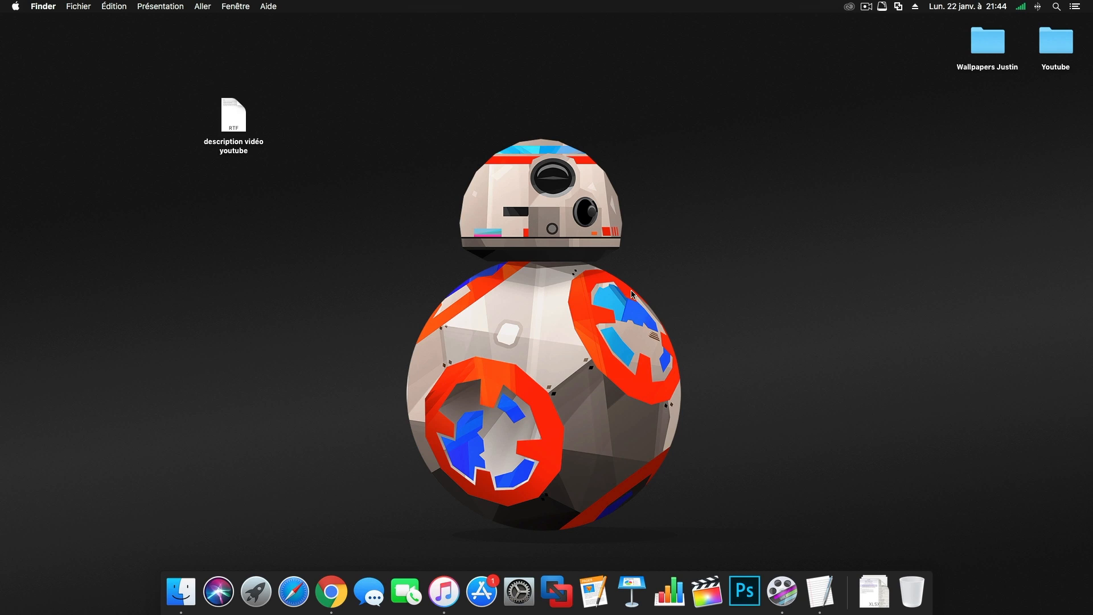
Reopen the "description vidéo youtube" document, cycle repeatedly through the matches of the last search without the search bar, and close it
double_click(238, 151)
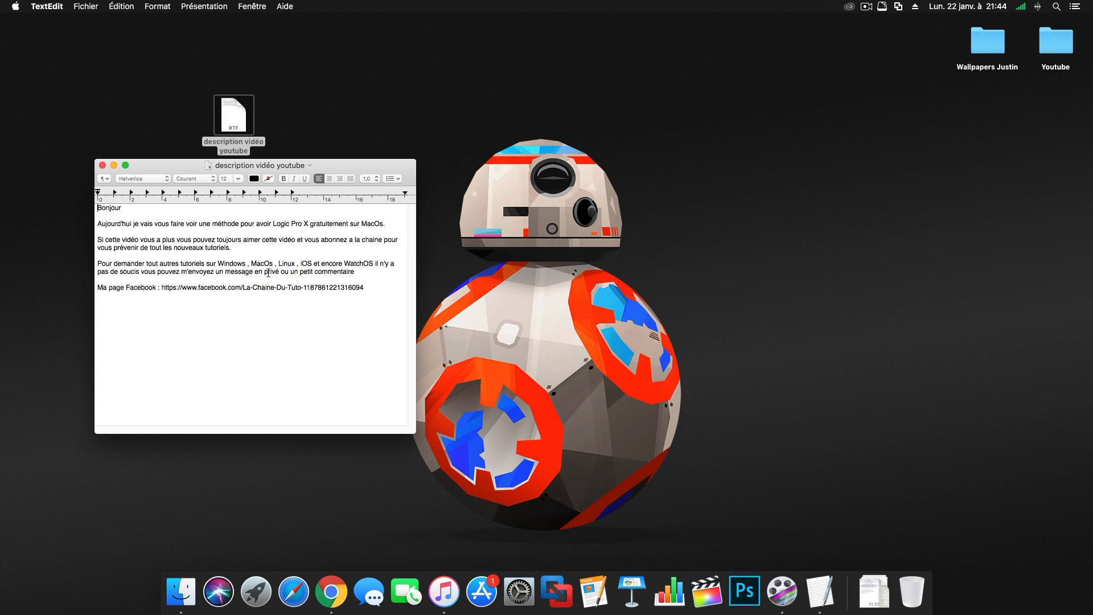
key(super+g)
key(super+g)
key(super+g)
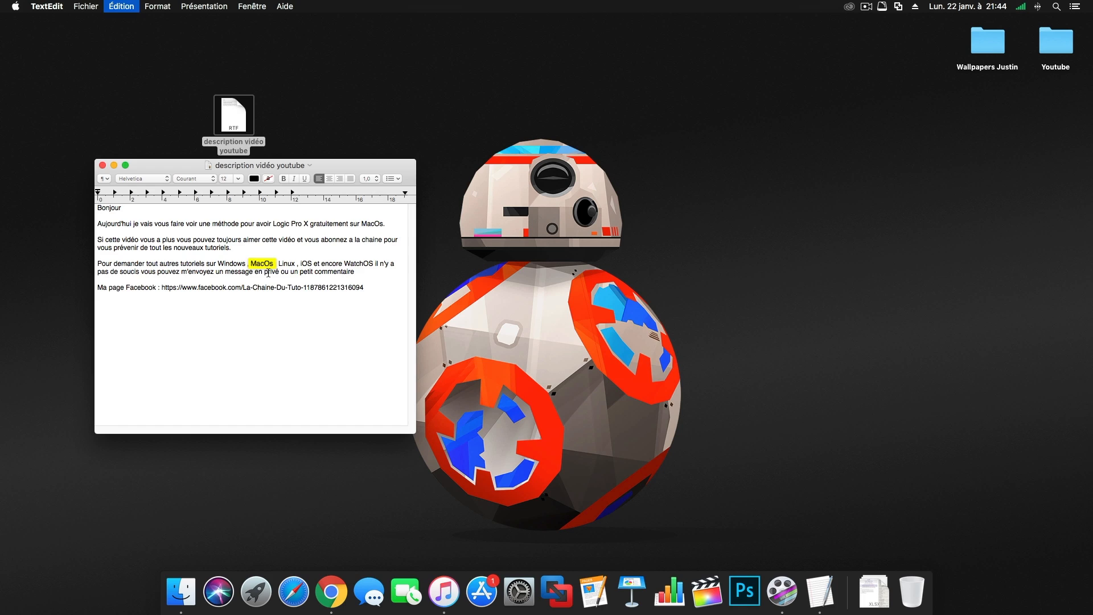
key(super+g)
key(super+g)
key(super+g)
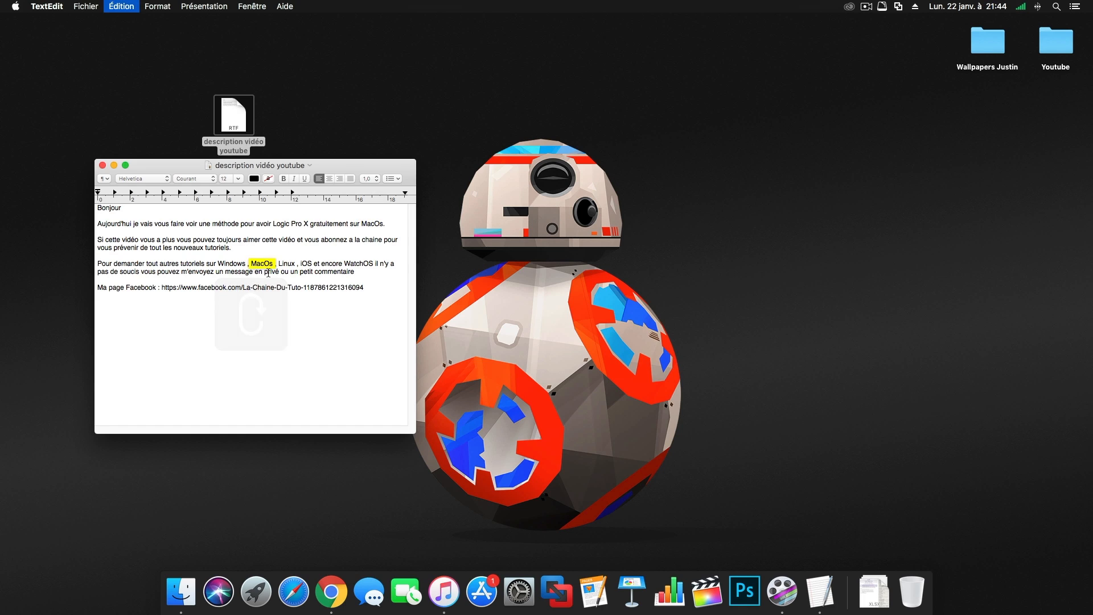
key(super+g)
key(super+g)
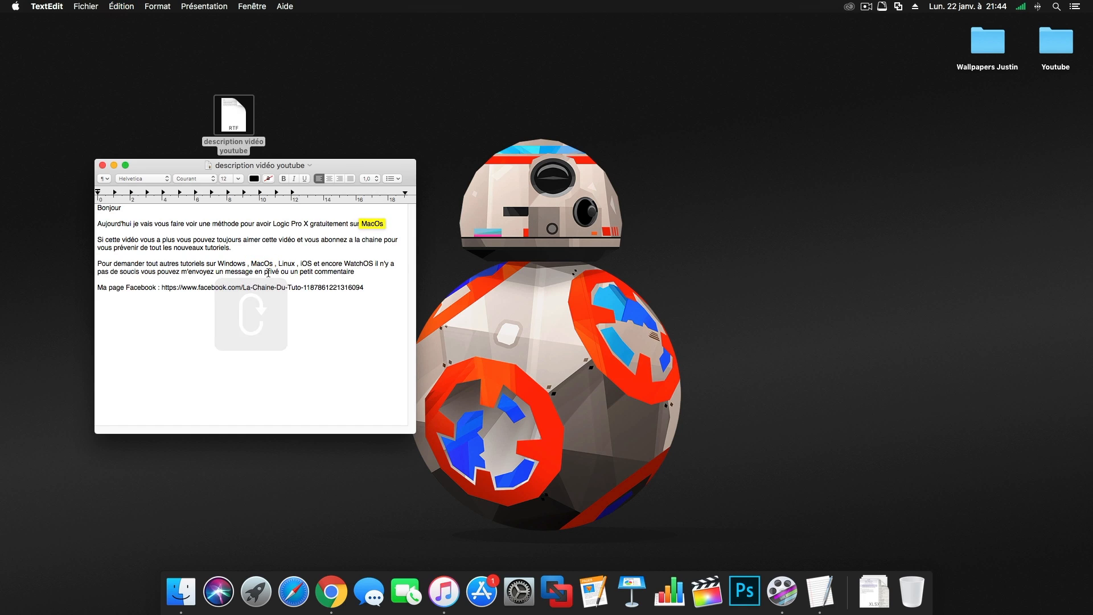
click(102, 165)
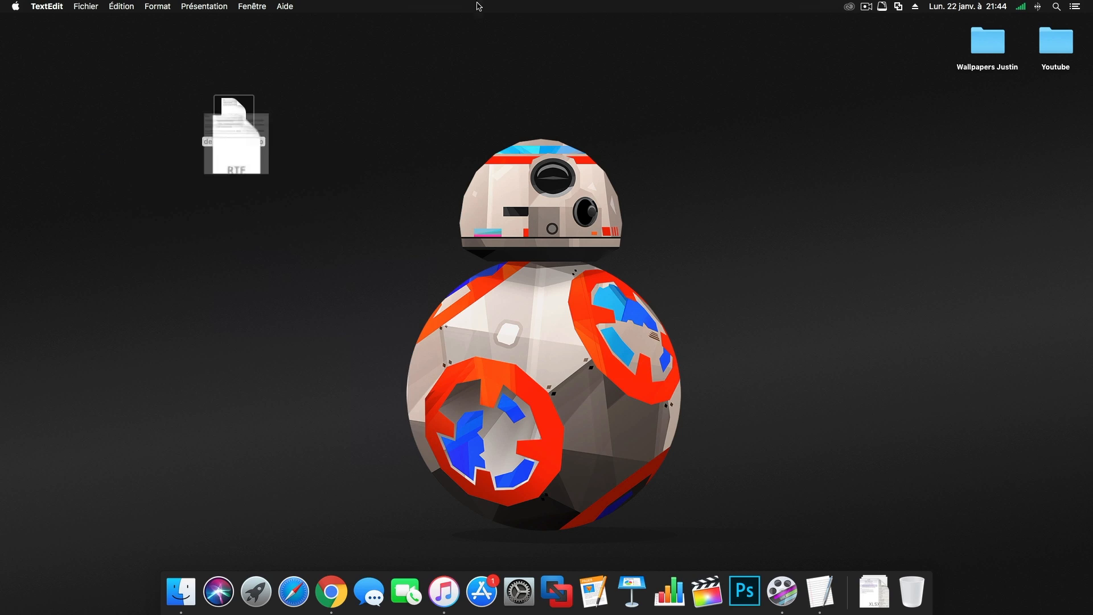
click(864, 6)
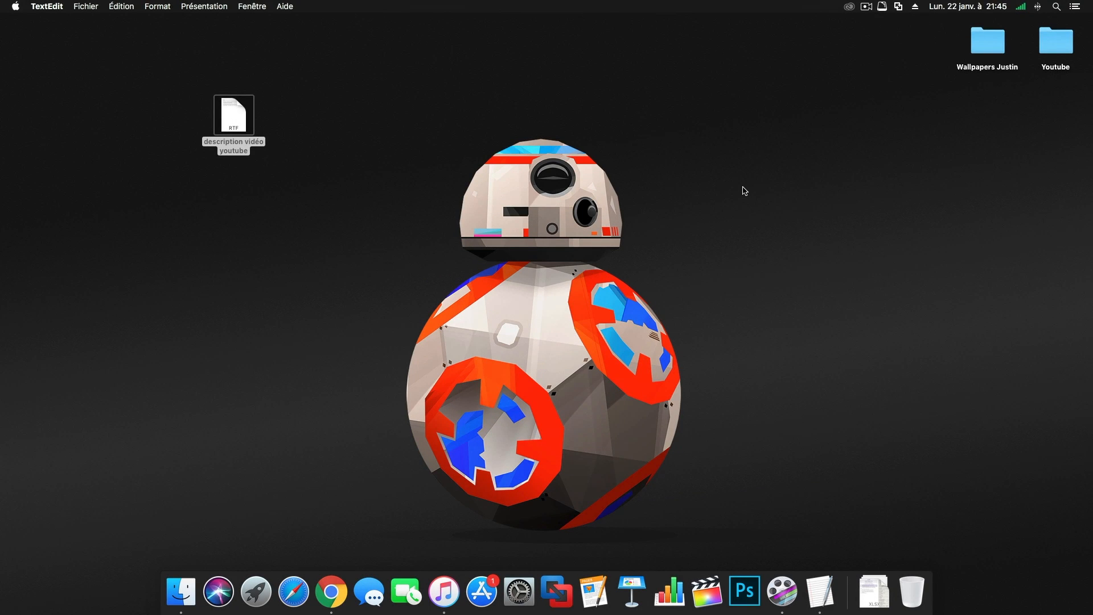
Switch to Chrome and hide the application, twice in a row
click(331, 592)
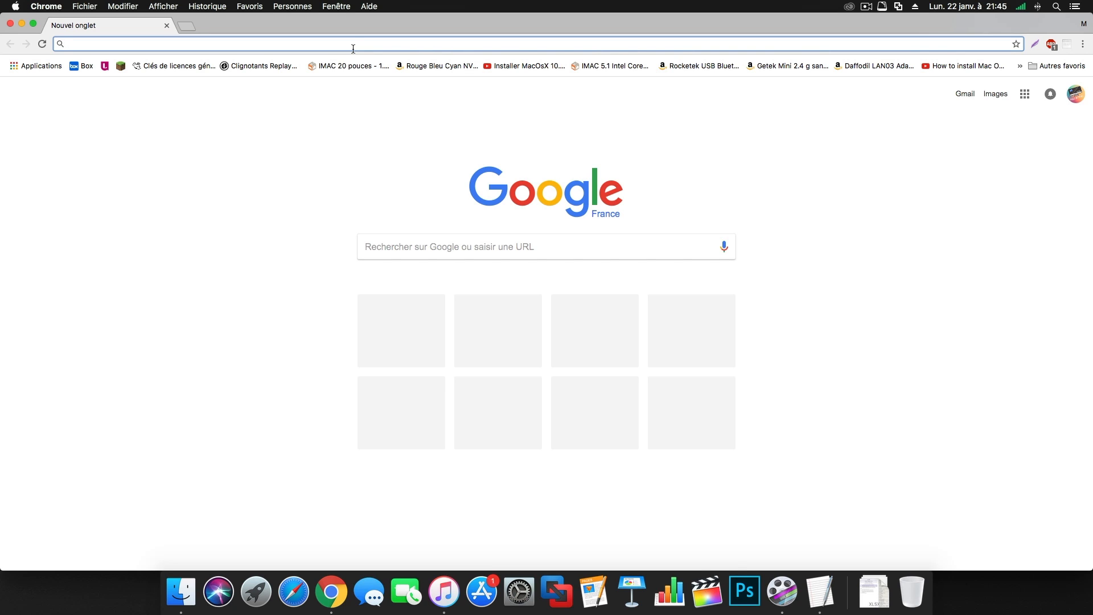
key(super+h)
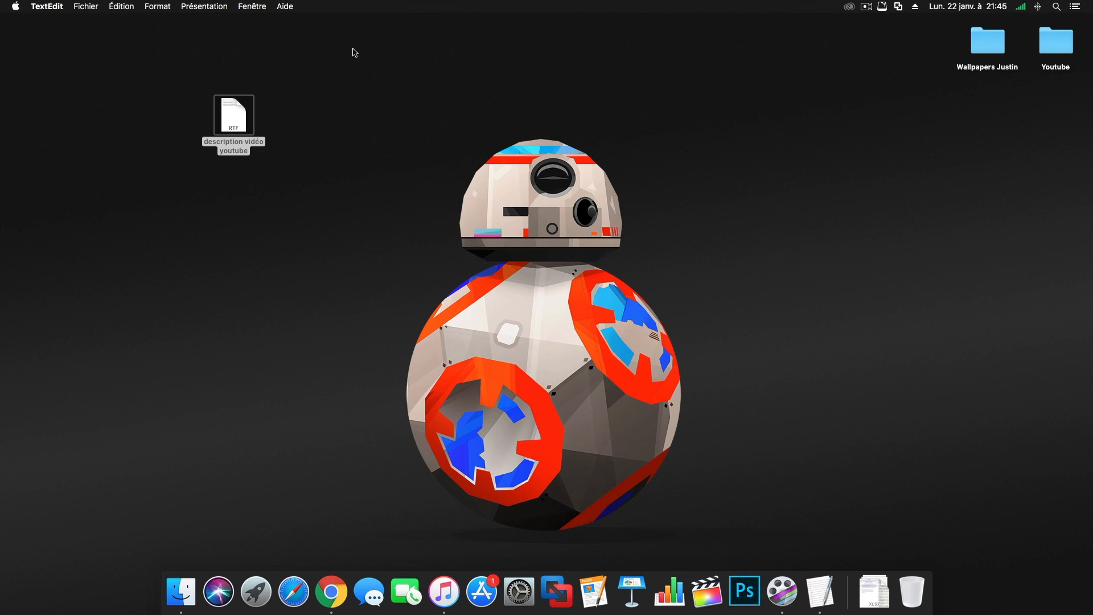
click(331, 592)
key(super+h)
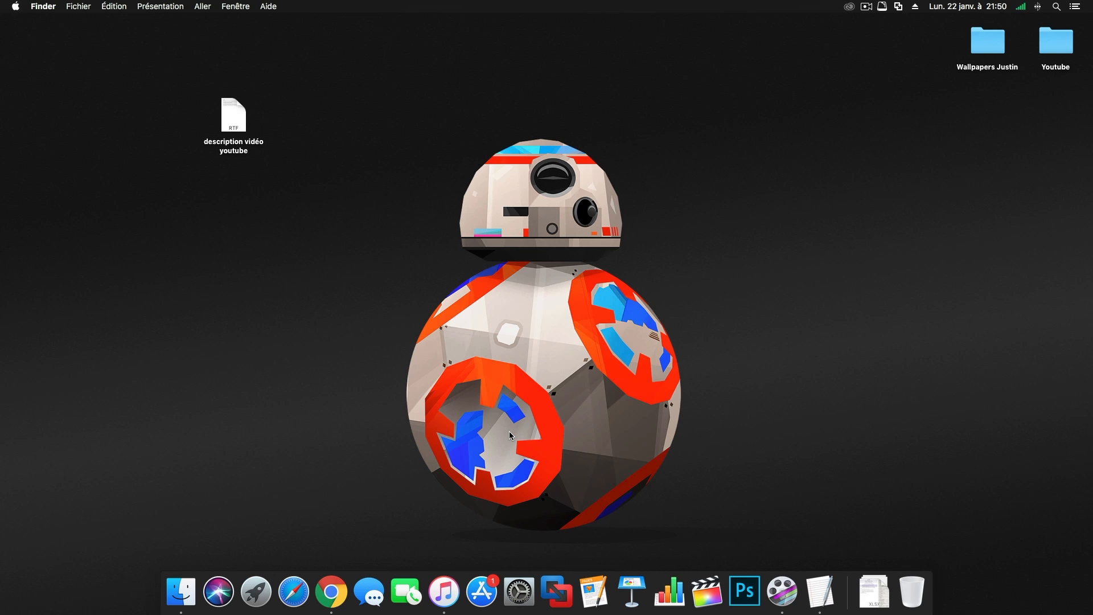
Bring up the Chrome window again and minimise it
click(341, 607)
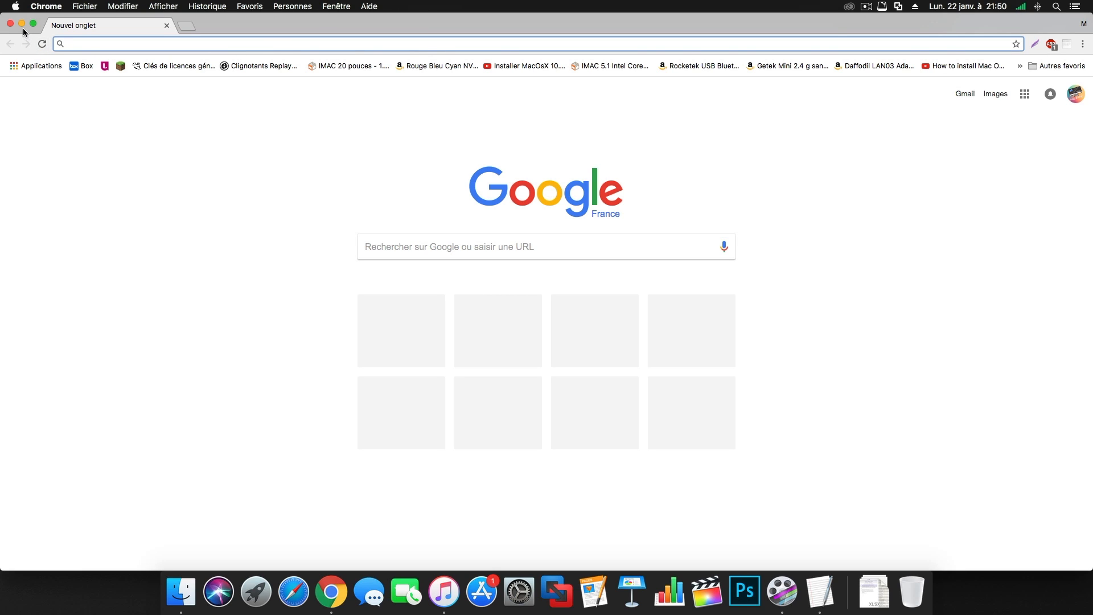
click(172, 273)
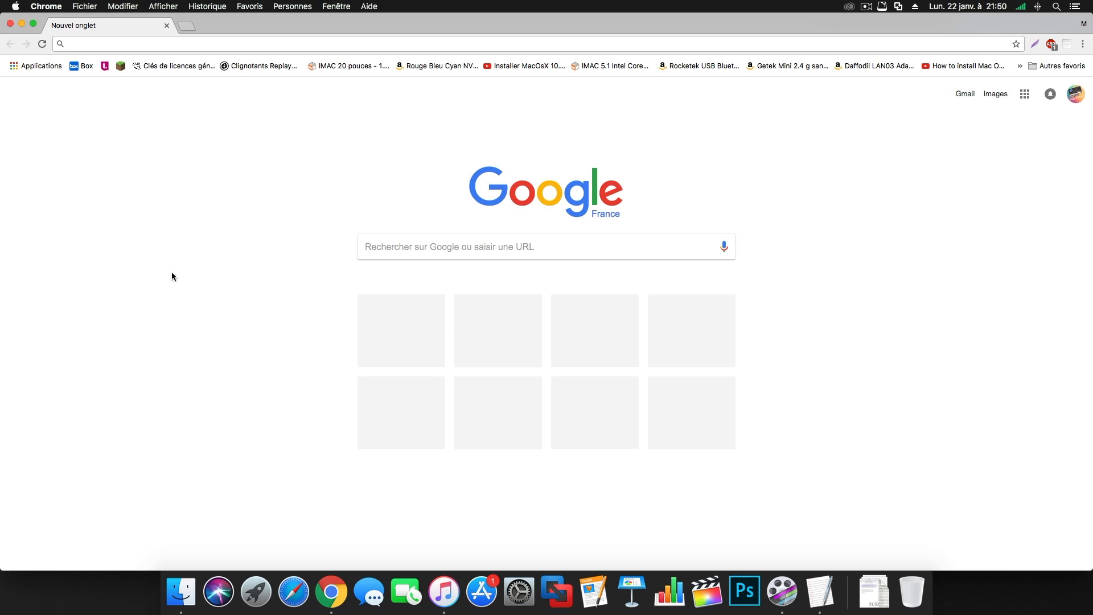
key(super+m)
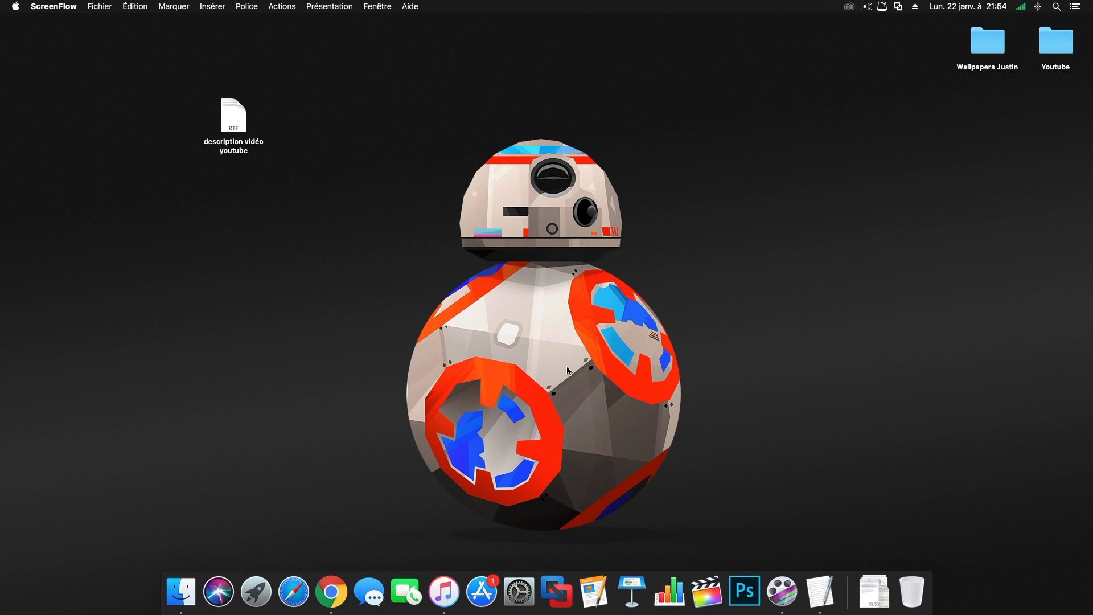
Switch to Chrome with its new tab showing and reload the page
click(343, 593)
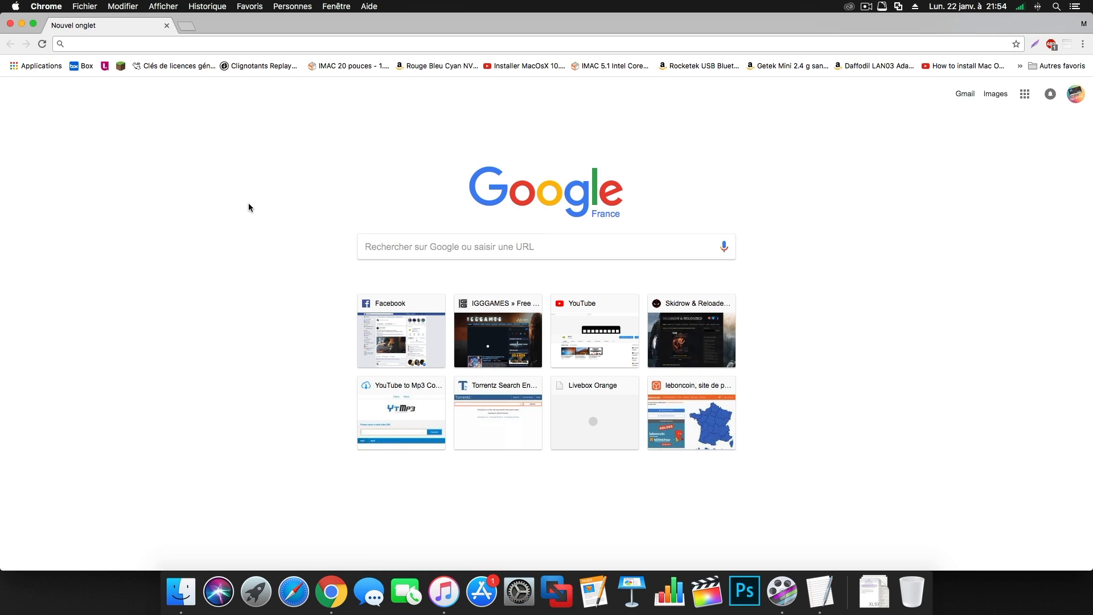
key(super+r)
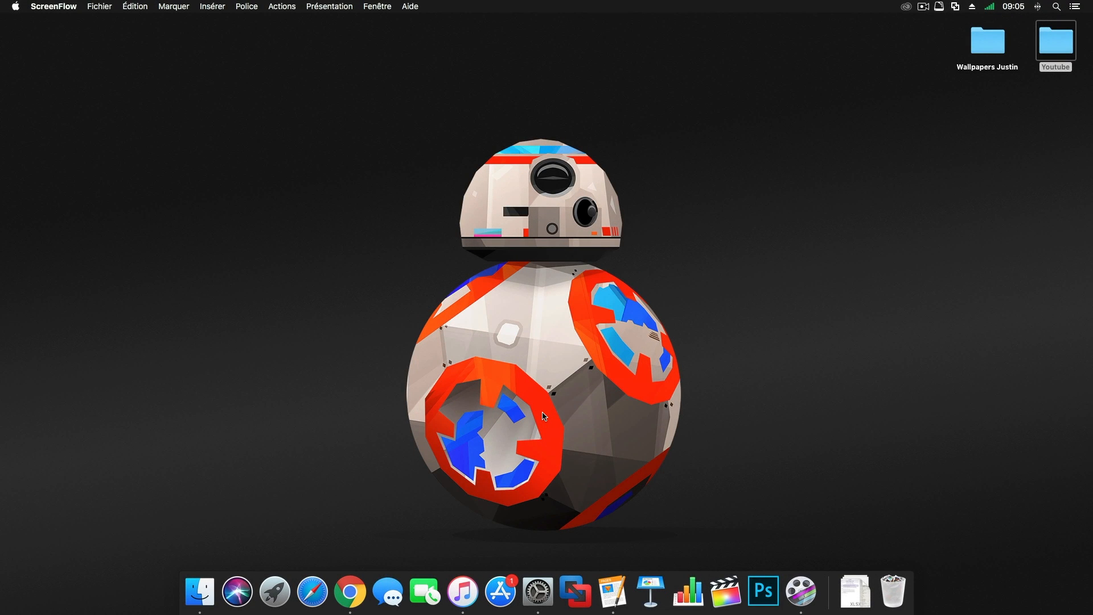
Switch to Pages, bring up the file-opening dialog and open the "Affaire calas" document from the Documents folder
click(611, 592)
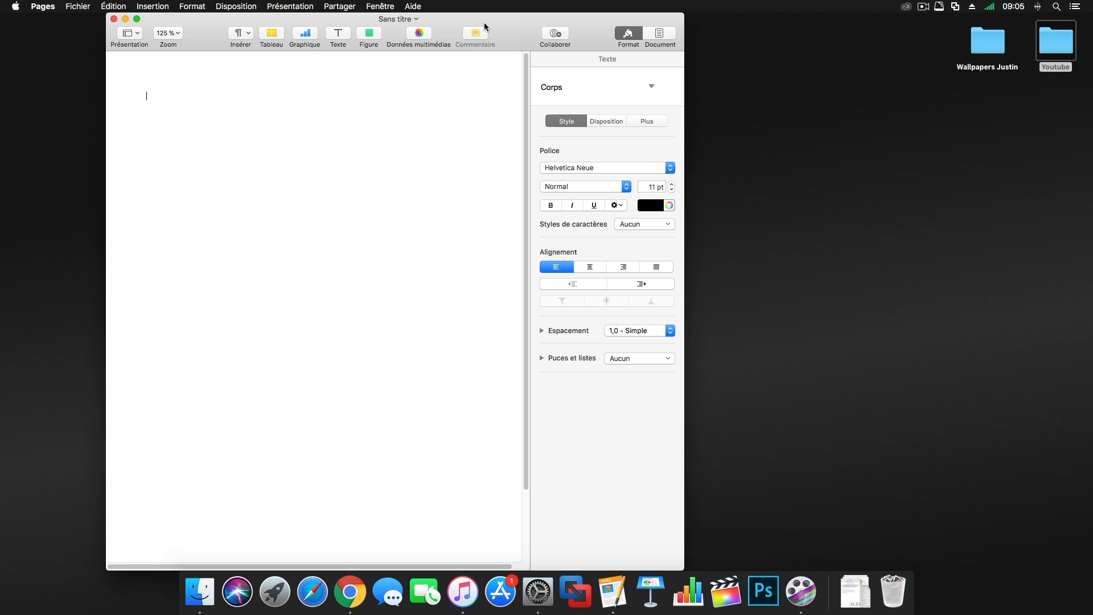
key(super+o)
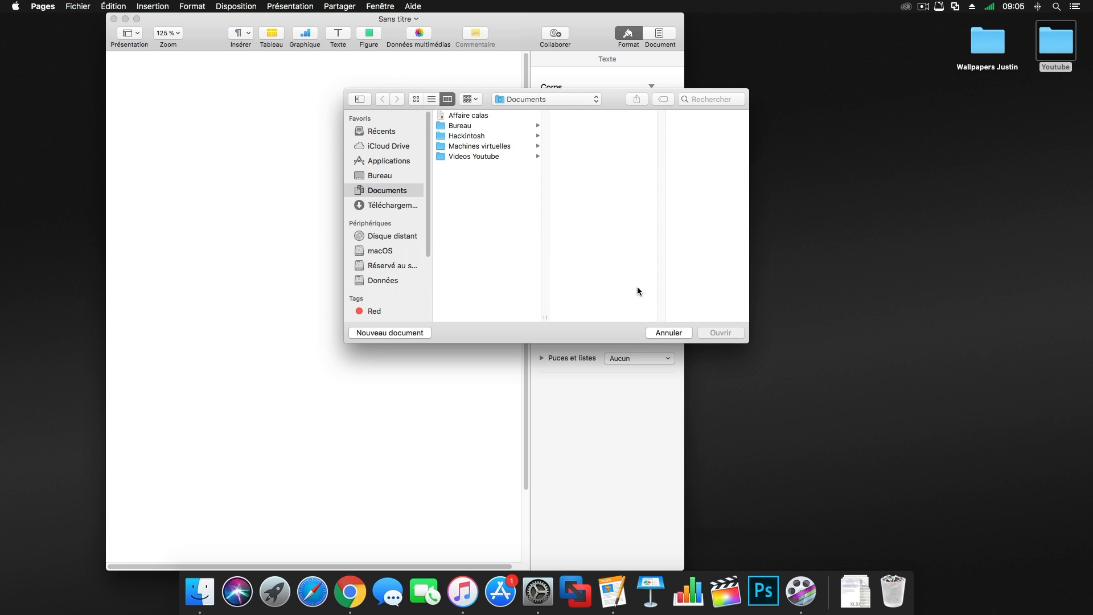
click(79, 7)
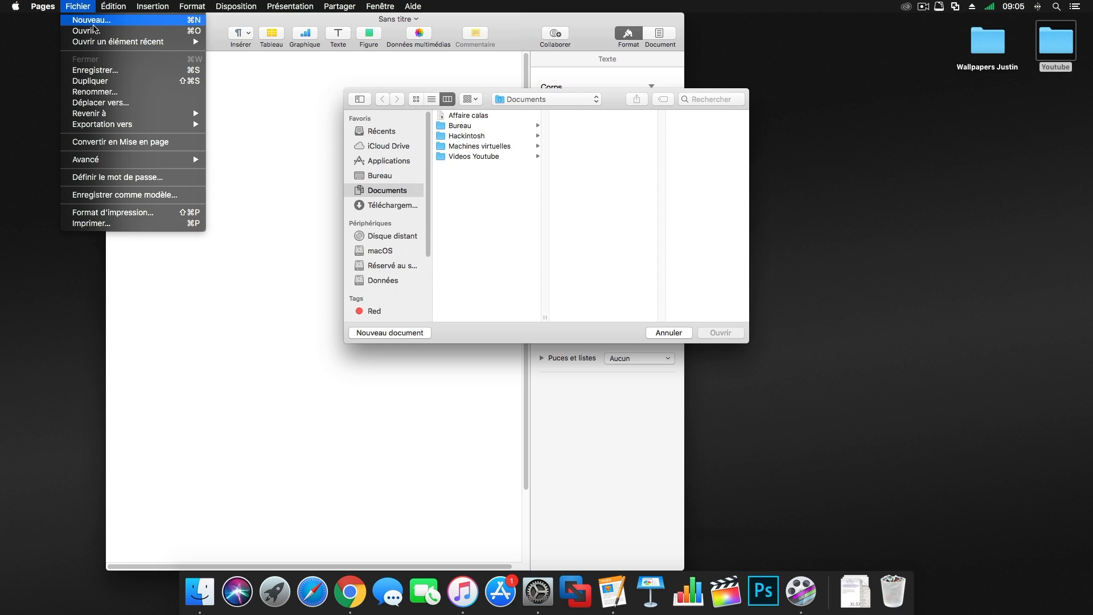
click(613, 95)
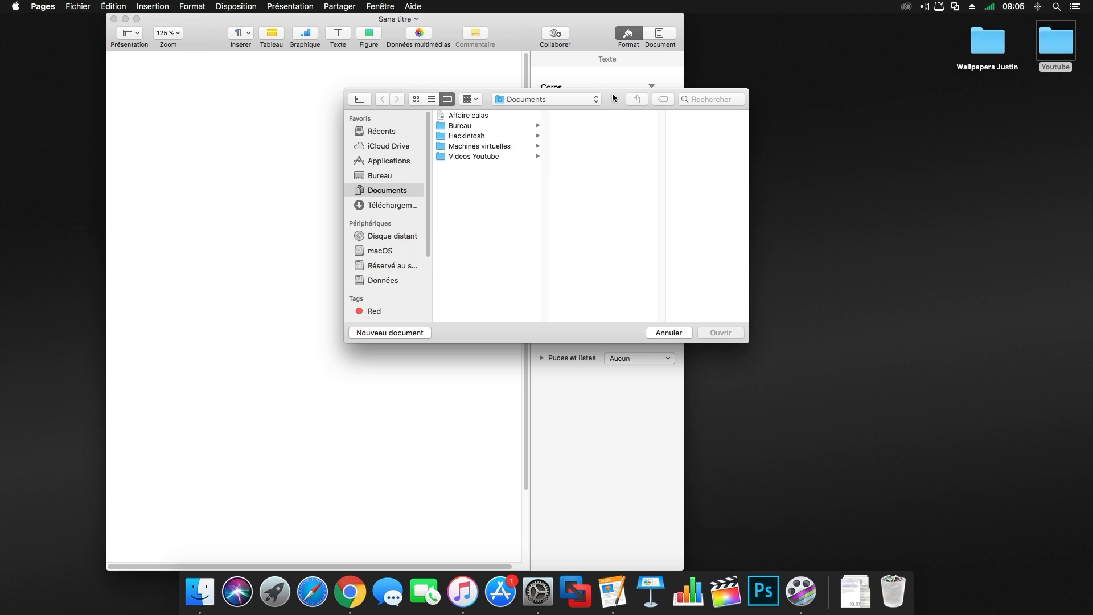
click(473, 116)
double_click(473, 116)
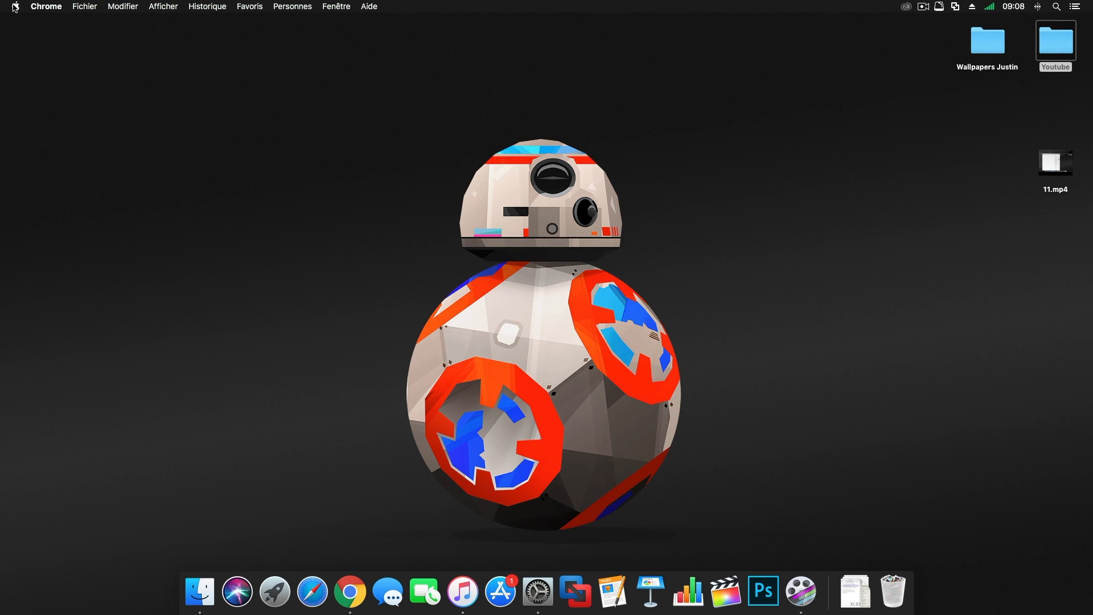
Switch to Chrome, bring up the print dialog for the Google results page and look through its preview
click(343, 592)
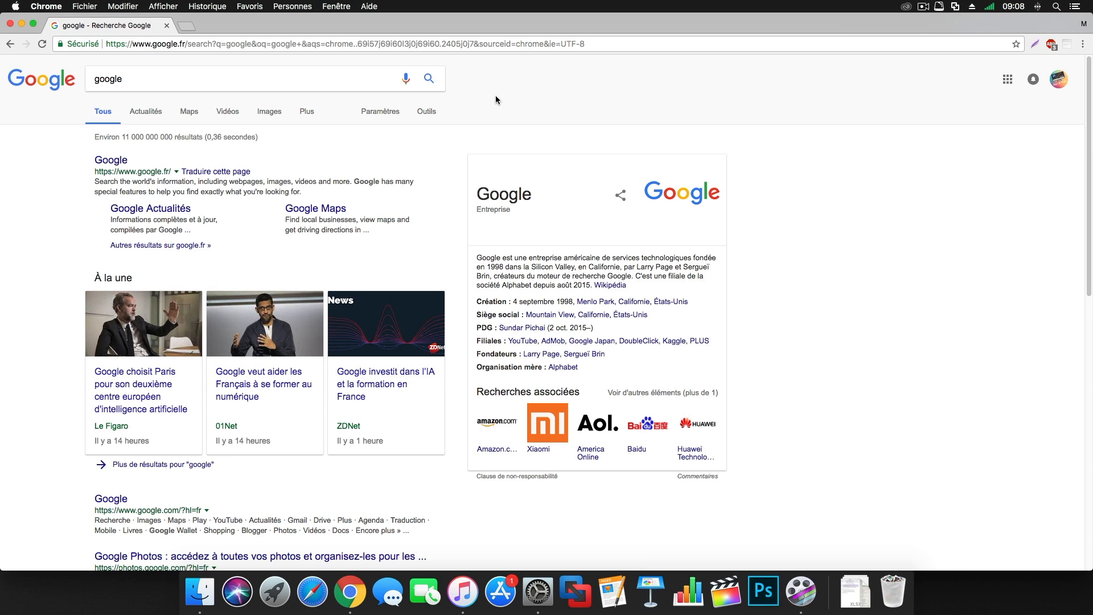
key(super+p)
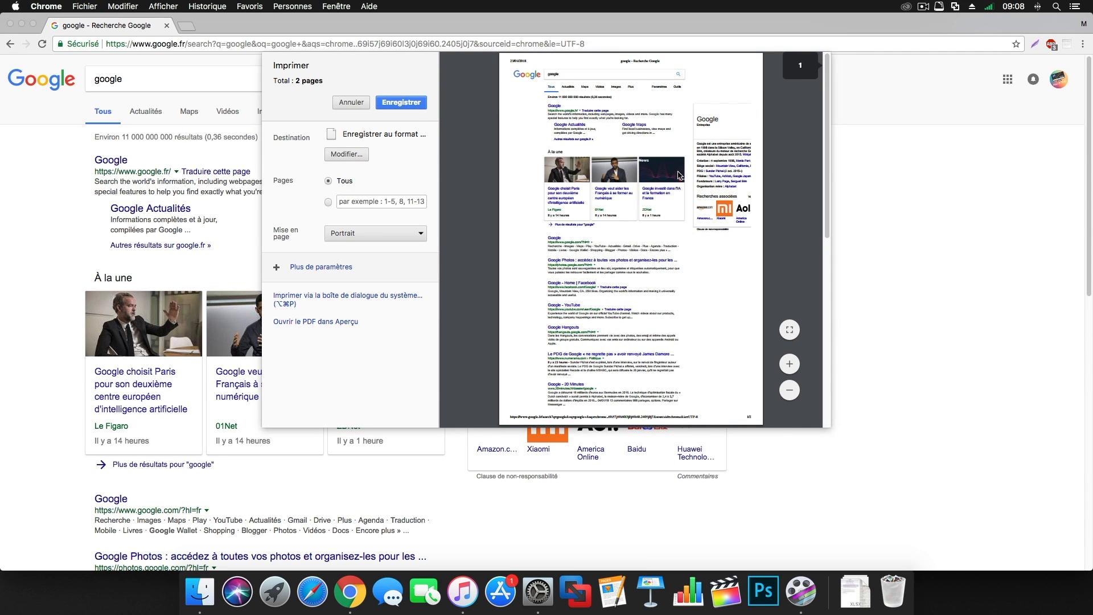
scroll(677, 174, down, 10)
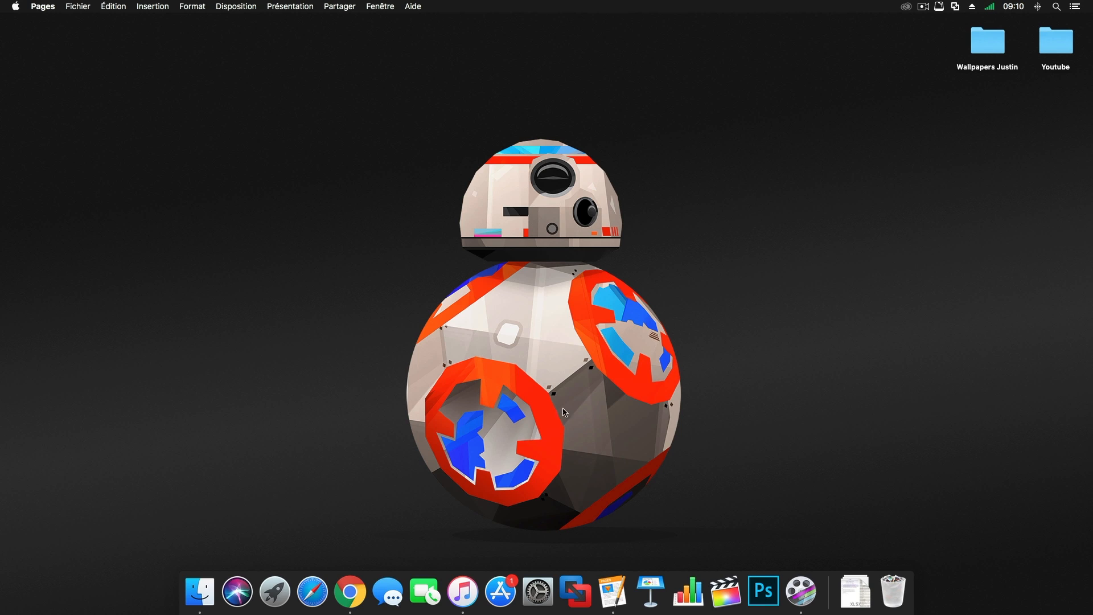
Switch to Pages, start saving the untitled document under the name "test" and open the choice of save locations
click(613, 592)
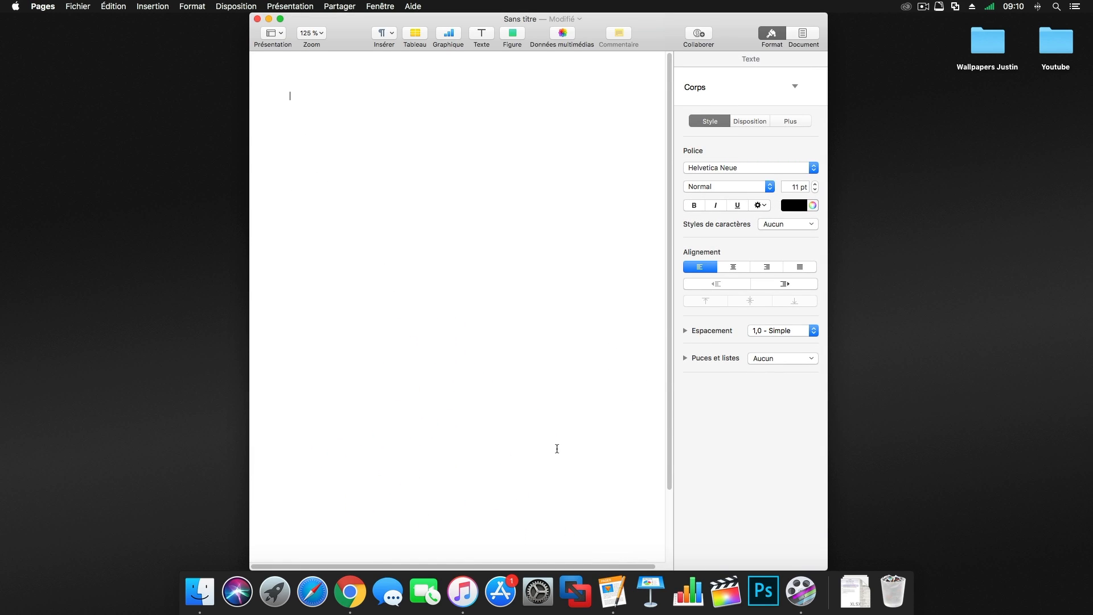
key(super+s)
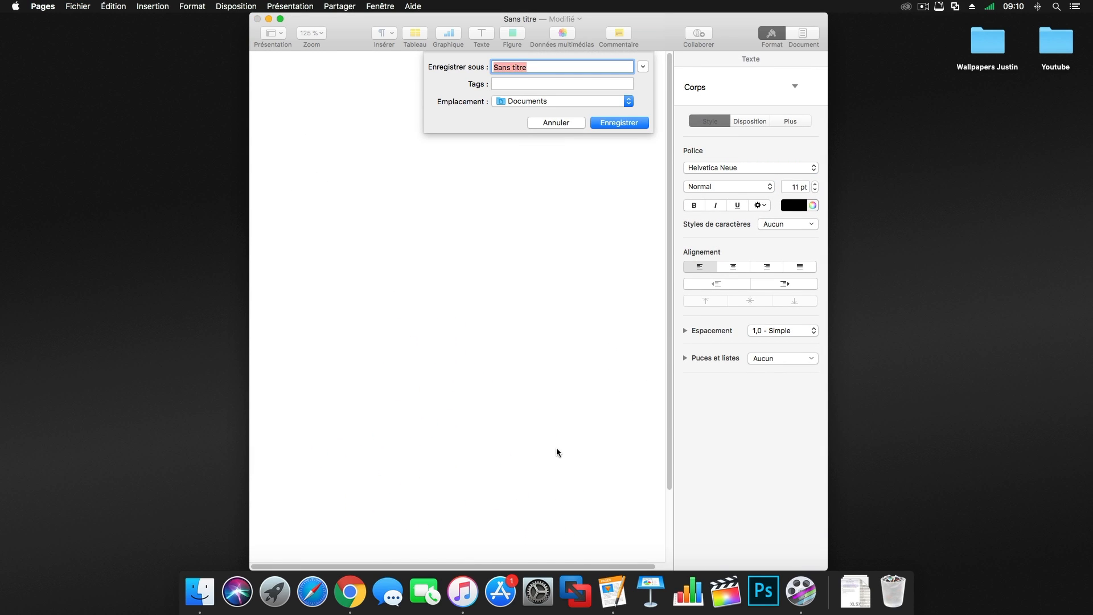
key(BackSpace)
text(test)
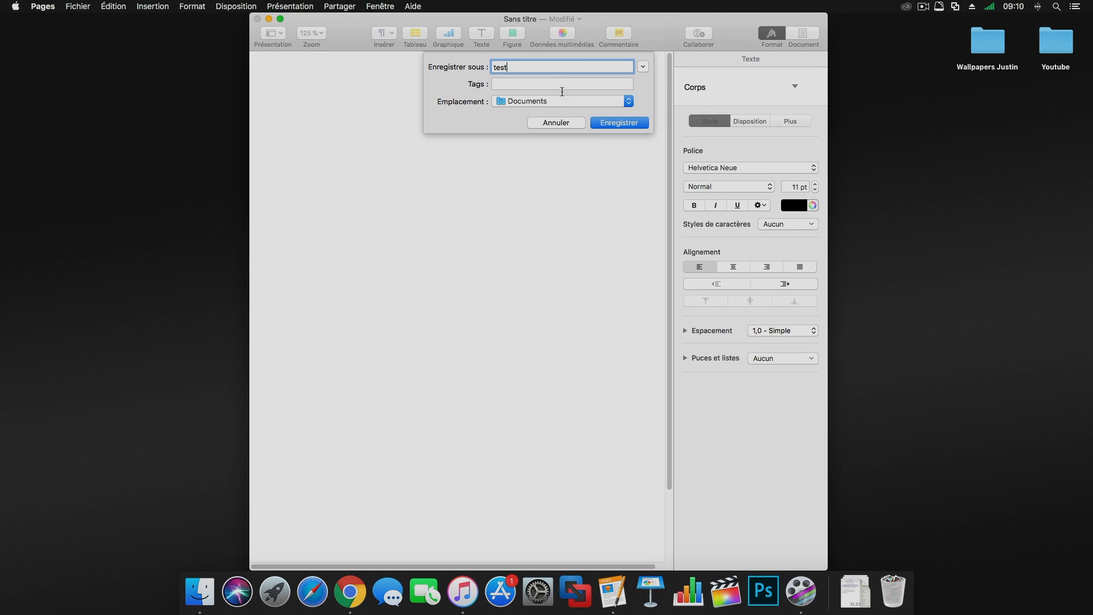
click(559, 103)
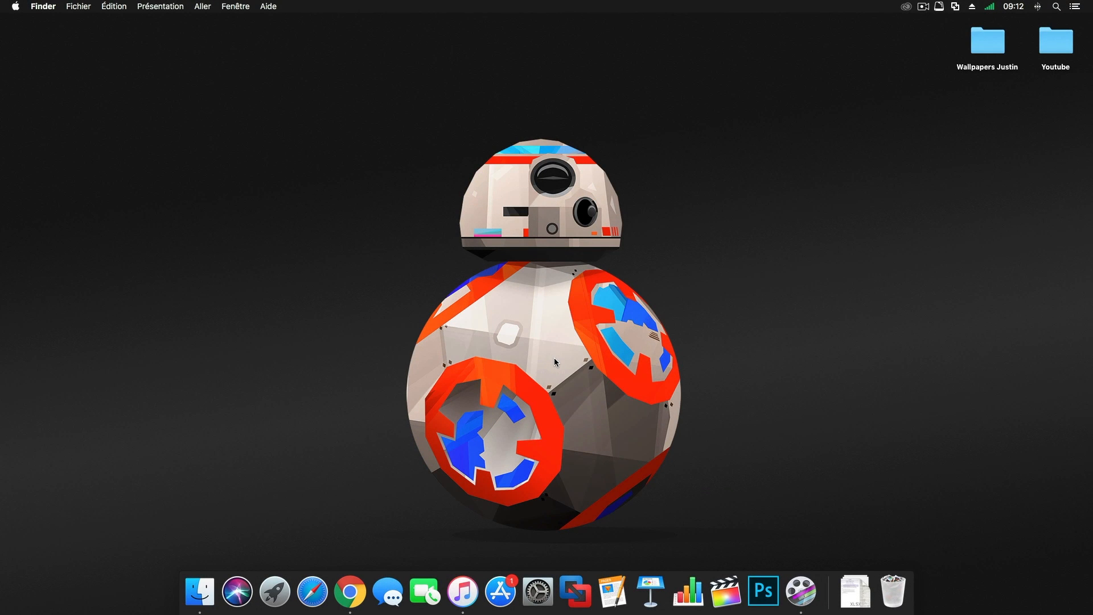
Switch to Chrome, check the application's own commands and quit the application
click(349, 592)
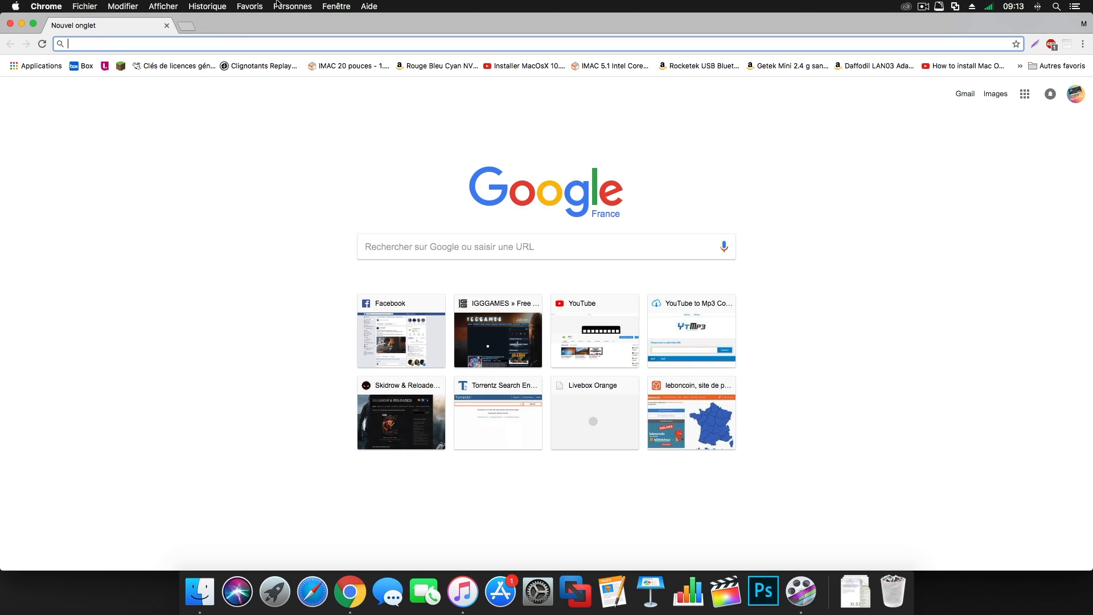
click(49, 5)
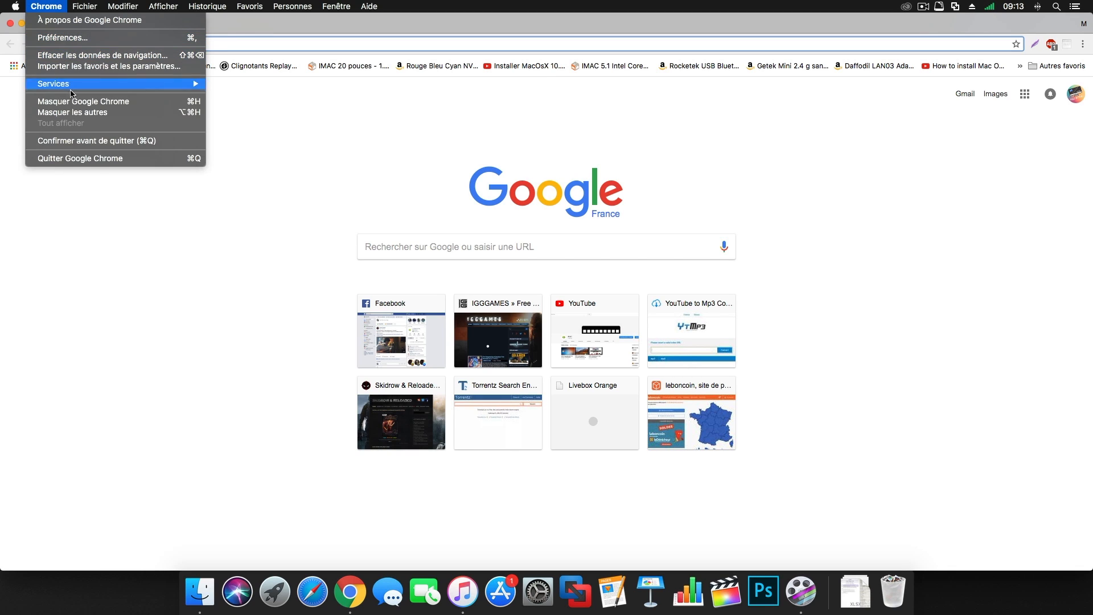
click(323, 193)
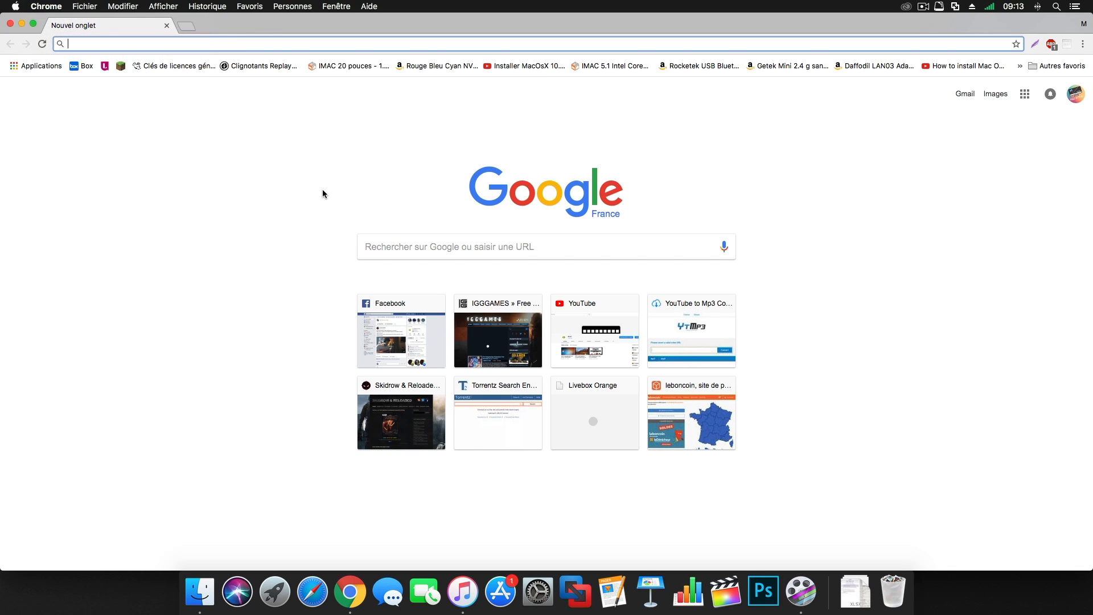
key(super+q)
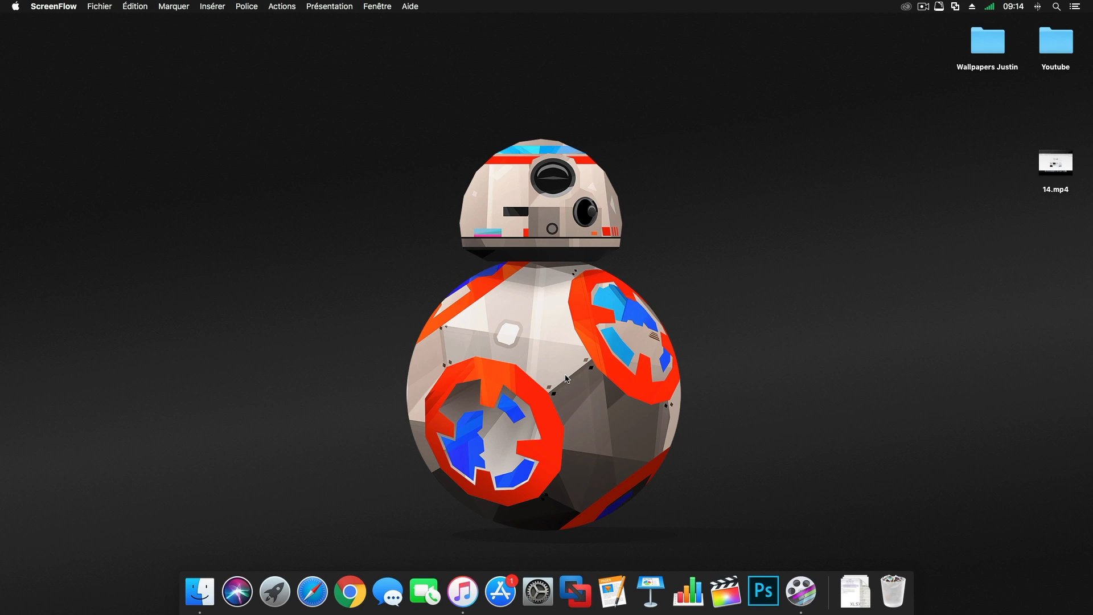
Open the Force Quit Applications window, close it and bring it up a second time
click(21, 4)
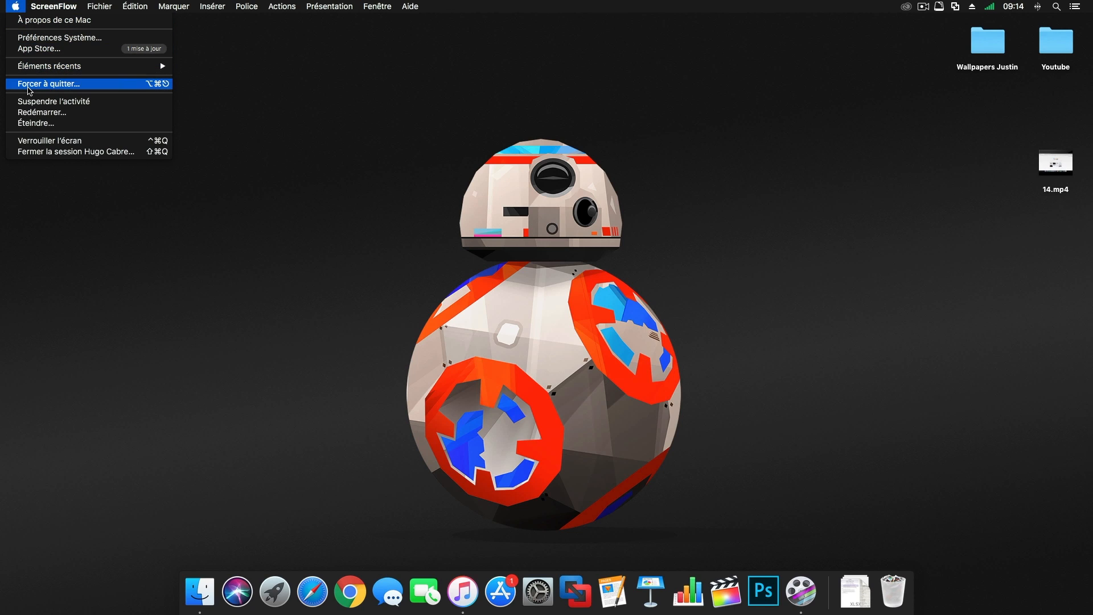
click(30, 85)
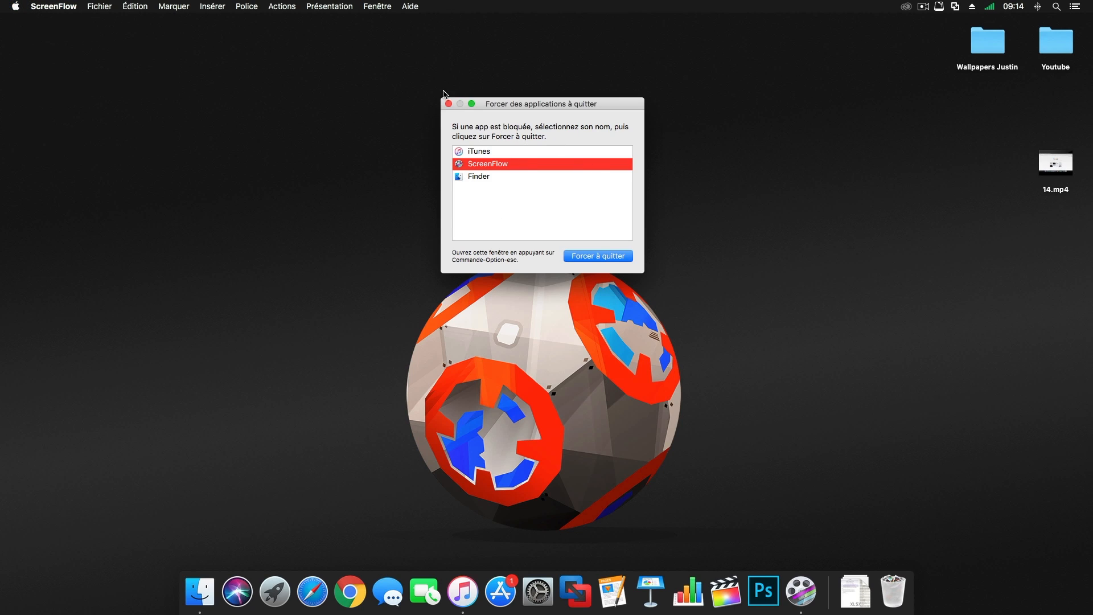
click(448, 103)
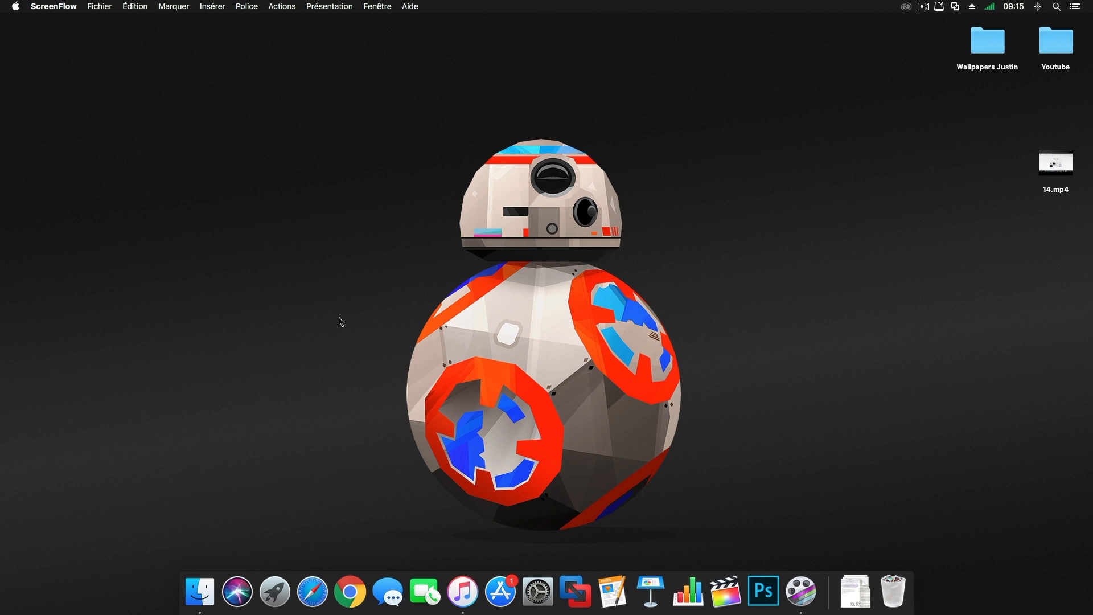
key(cmd+alt+Escape)
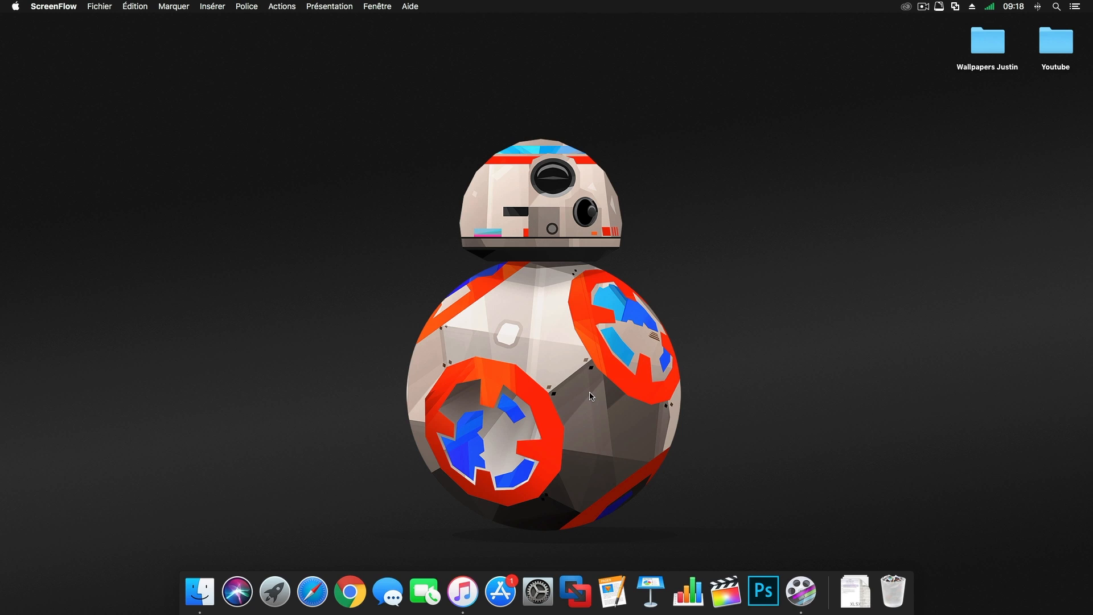
Search Spotlight for "final" and launch Final Cut Pro
key(super+space)
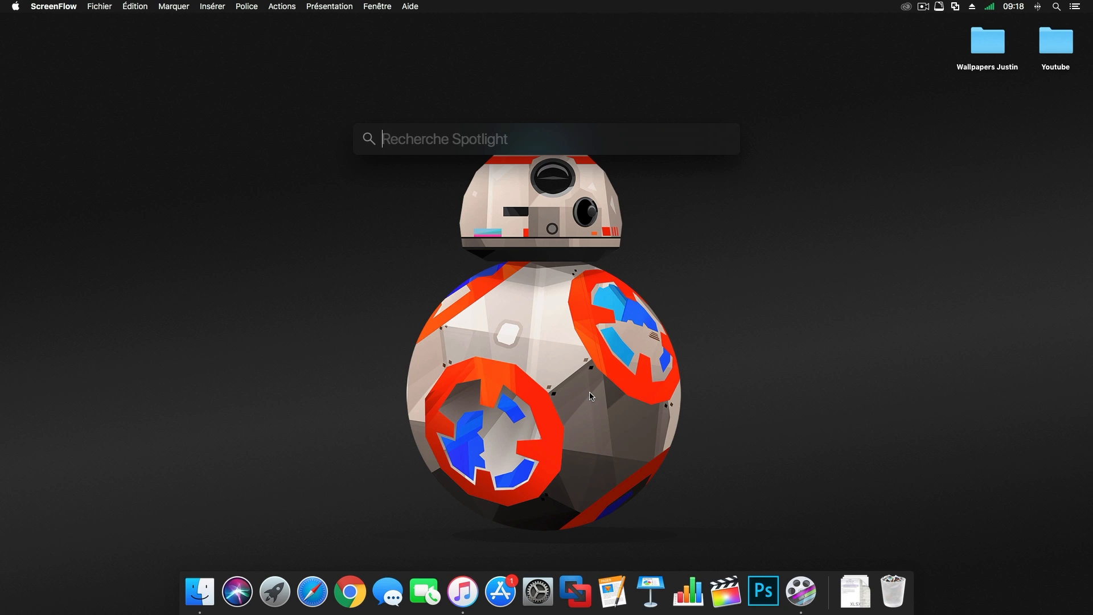
text(f)
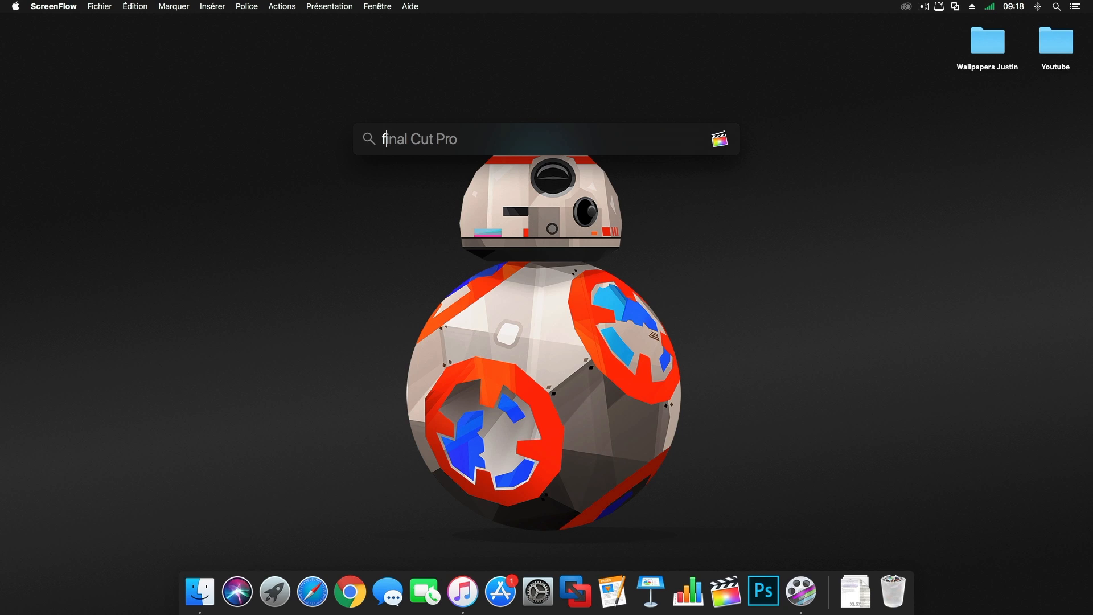
text(inal)
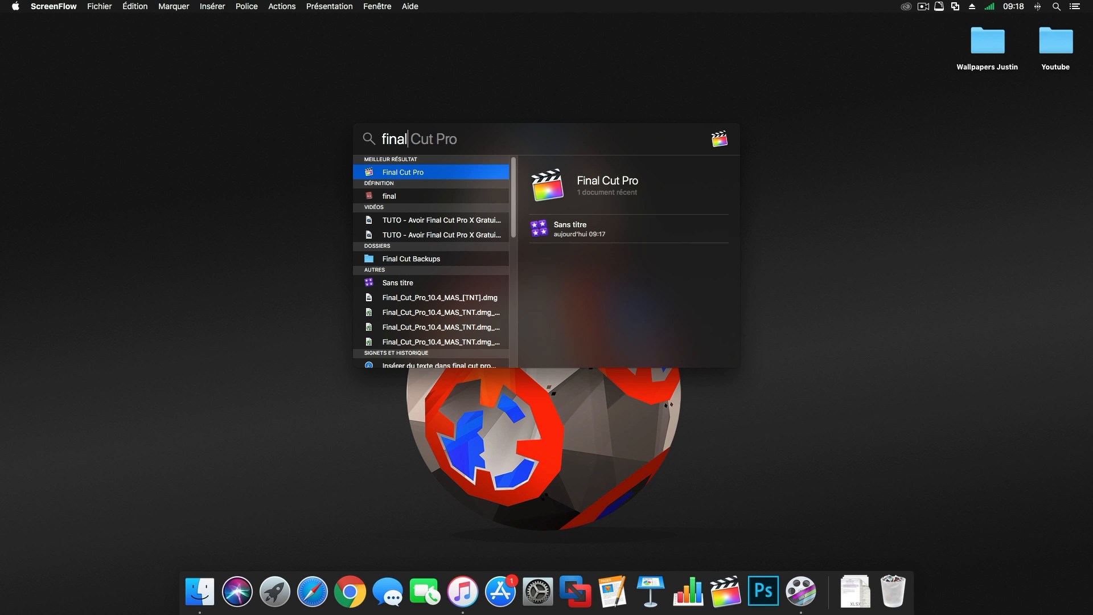
key(Return)
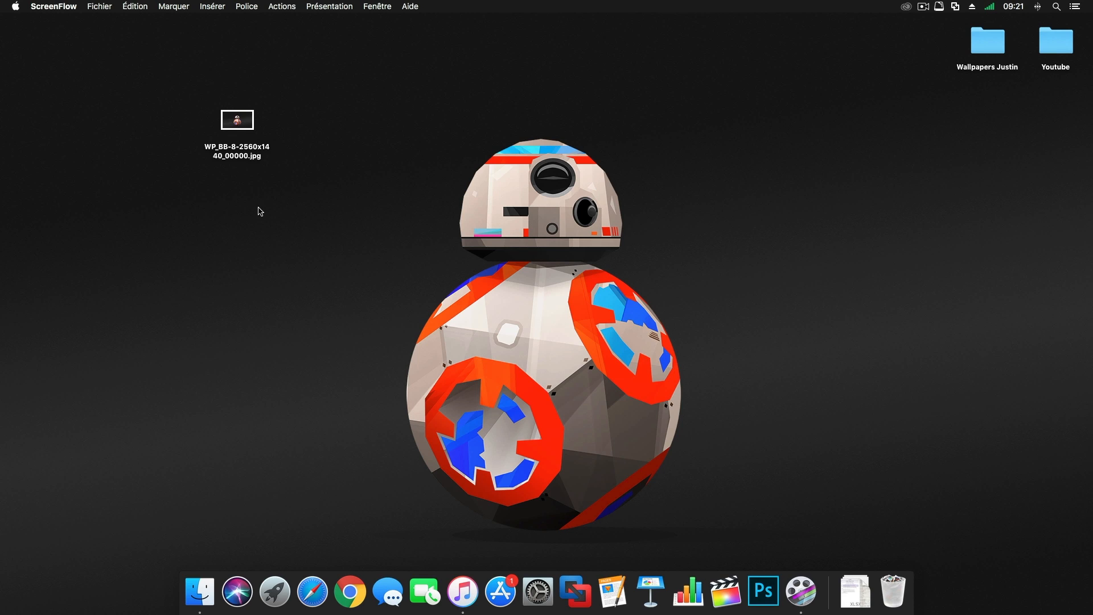
Move the WP_BB-8-2560x1440_00000.jpg file slightly on the desktop, then open it in Preview and close its window
drag(246, 149, 270, 169)
click(436, 221)
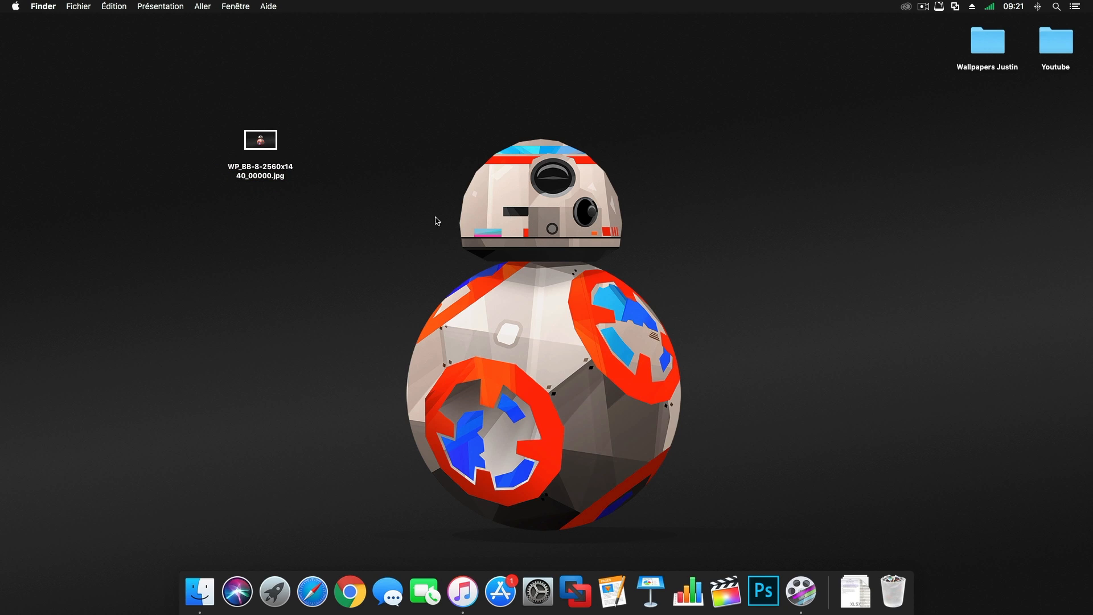
double_click(272, 180)
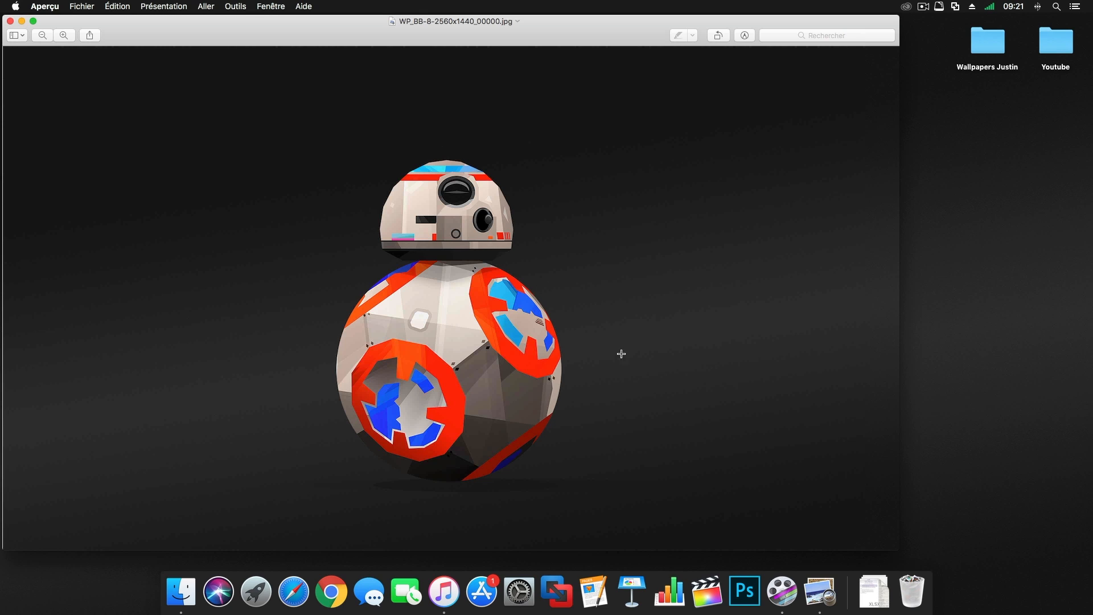
click(10, 21)
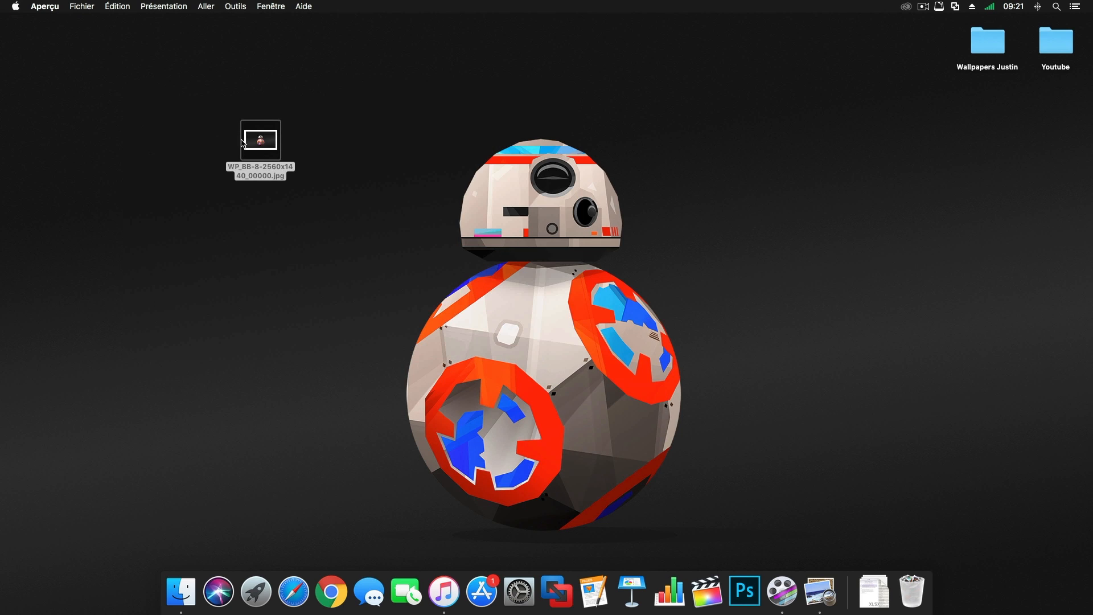
Quick Look the WP_BB-8-2560x1440_00000.jpg image, close the preview and Quick Look the "Wallpapers Justin" folder
click(262, 159)
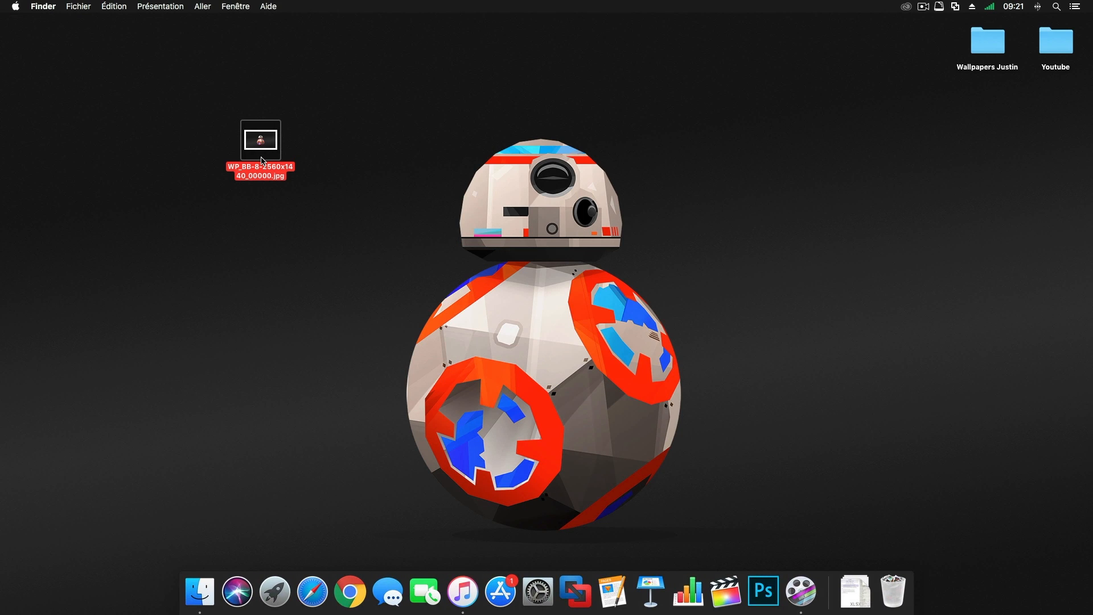
key(space)
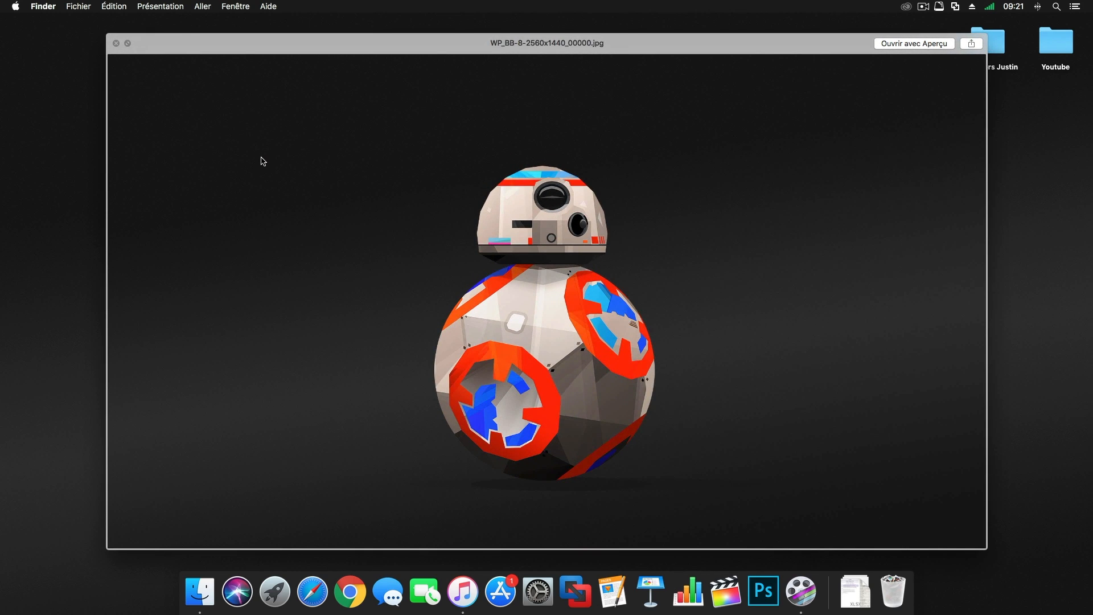
click(116, 44)
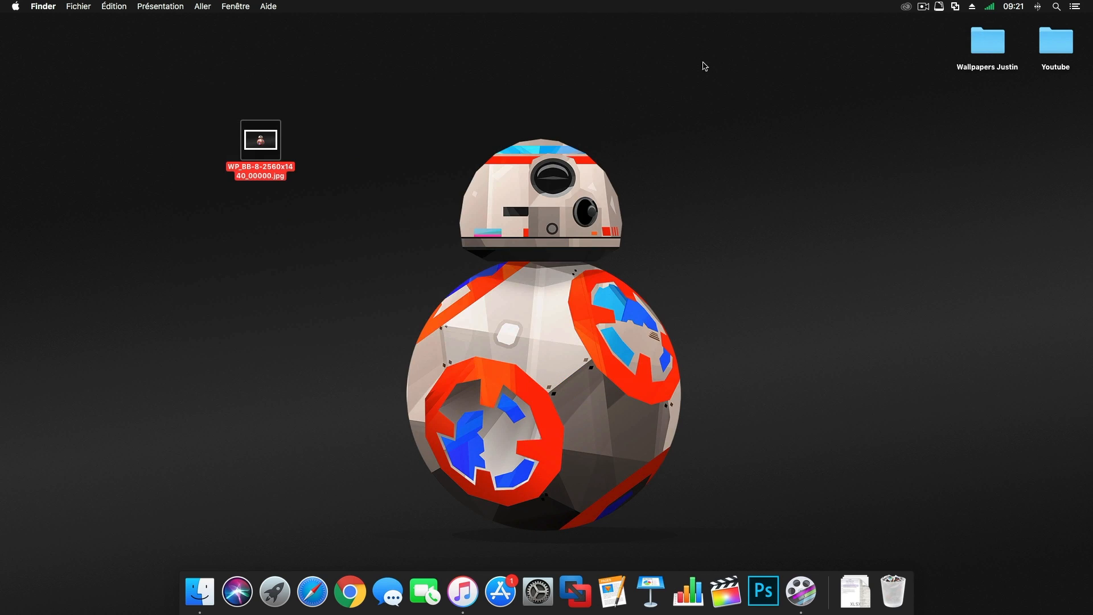
click(992, 55)
key(space)
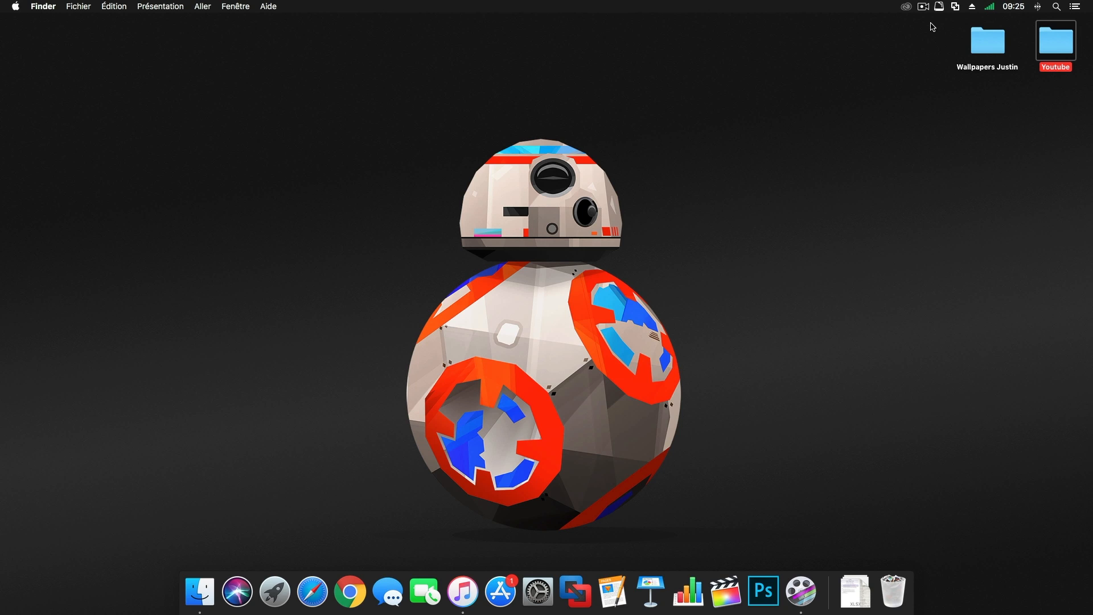
Cycle repeatedly through the running applications in the application switcher
key(super+Tab)
key(super+Tab)
key(super+Tab)
key(super+Tab)
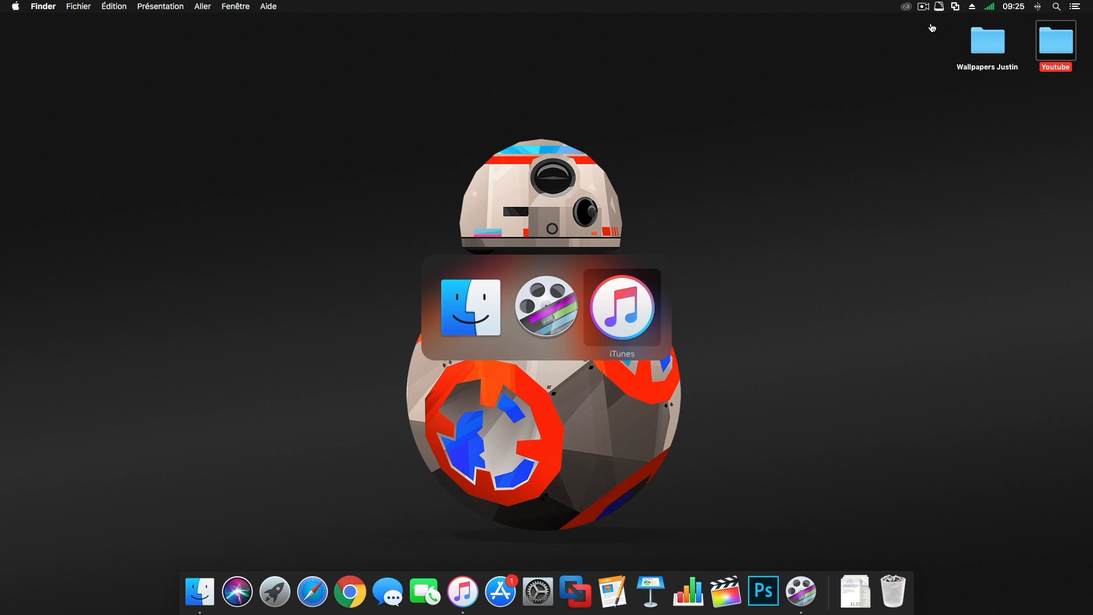
key(super+Tab)
key(super+Tab)
key(super+Tab)
key(super+Tab)
key(super+Tab)
key(super+Tab)
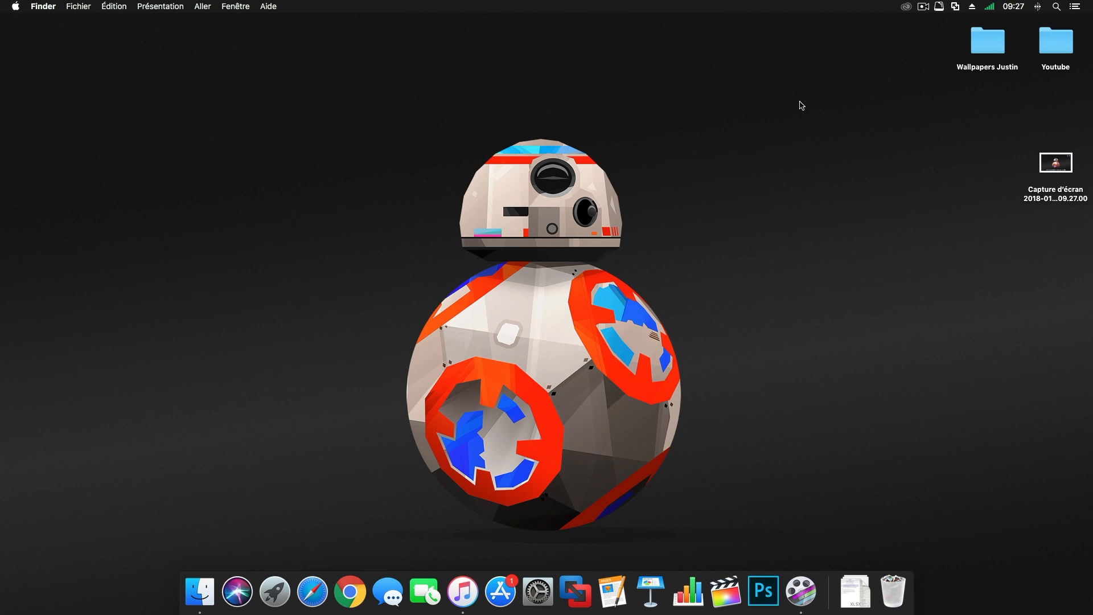
Open the "Capture d'écran 2018-01...09.27.00" screenshot file from the desktop
click(1044, 200)
double_click(1044, 199)
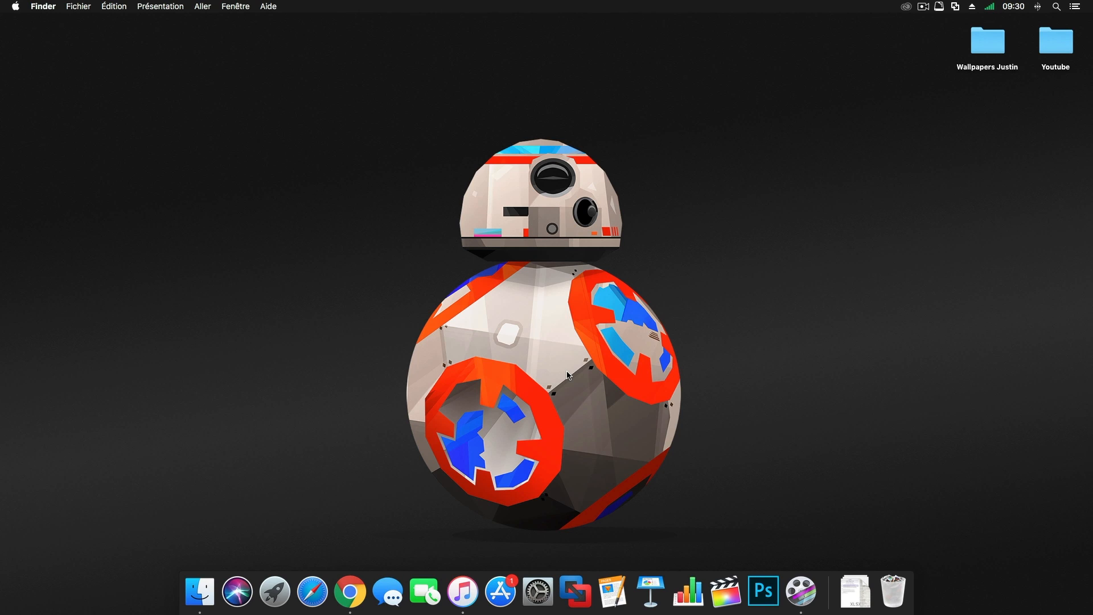
Open the Finder preferences window, move it slightly toward the middle of the desktop and close it
click(41, 5)
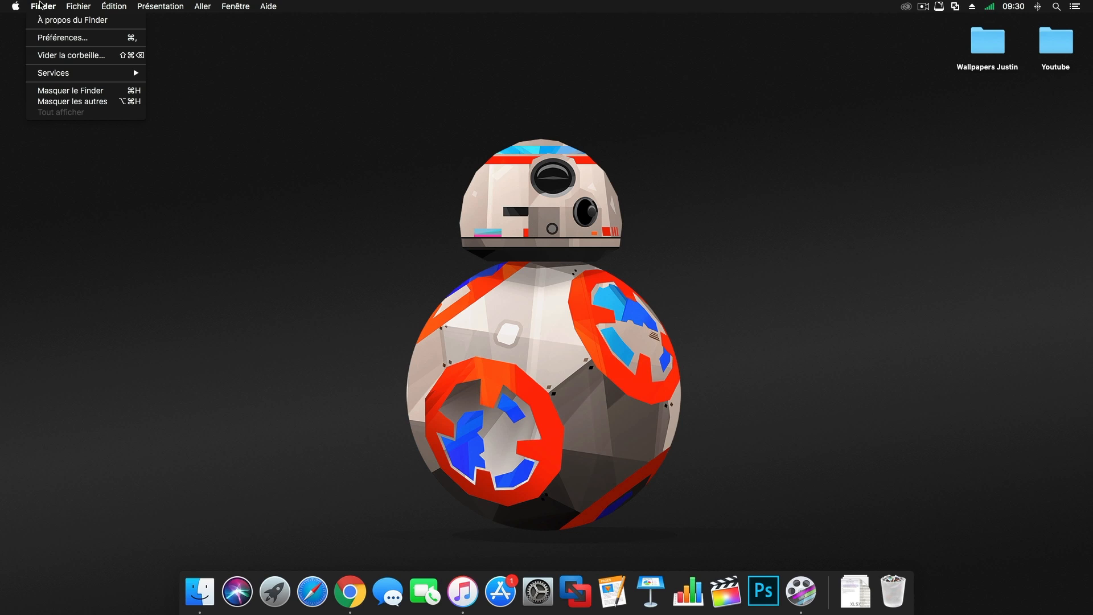
click(269, 54)
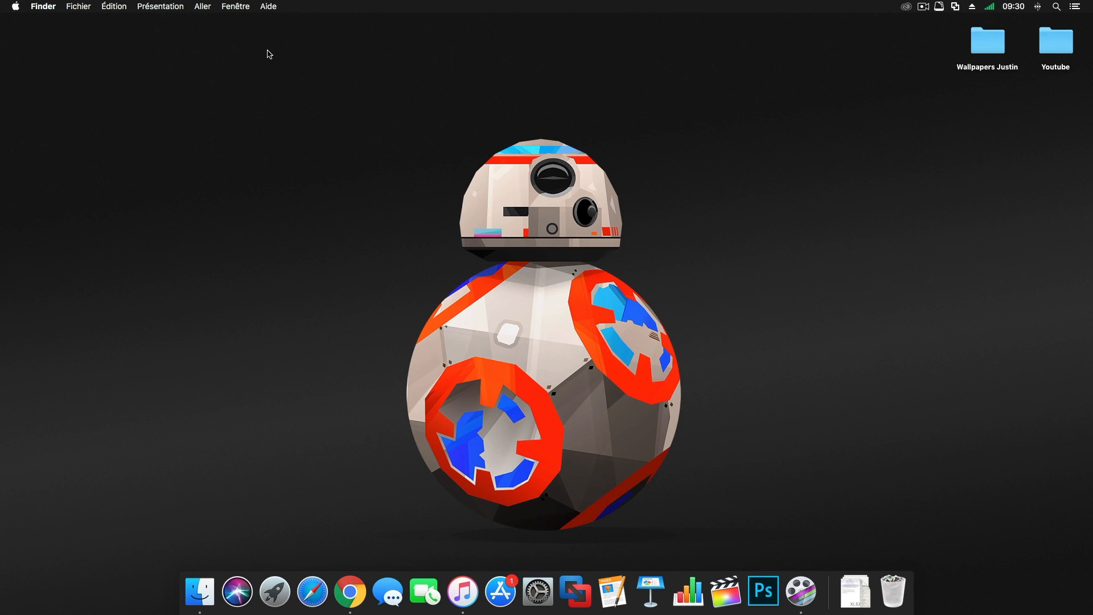
key(super+comma)
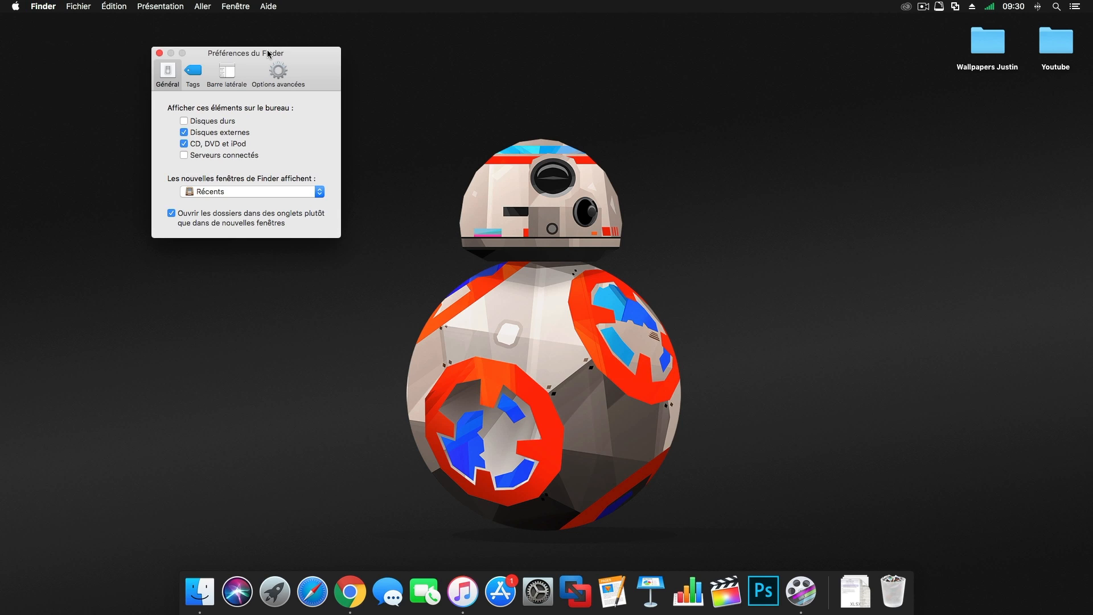
drag(288, 51, 371, 108)
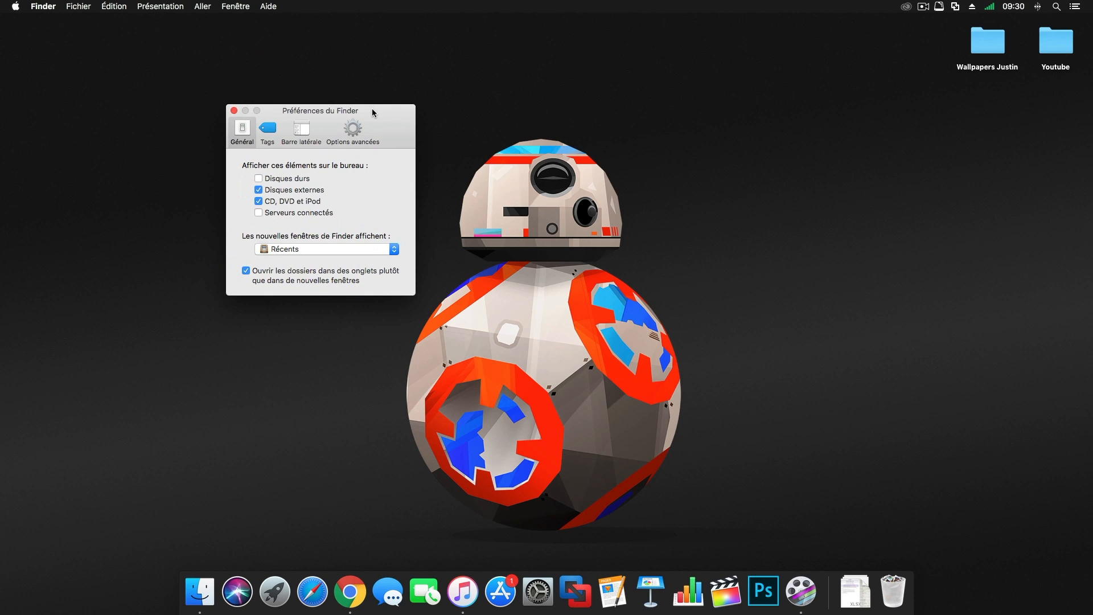
click(234, 110)
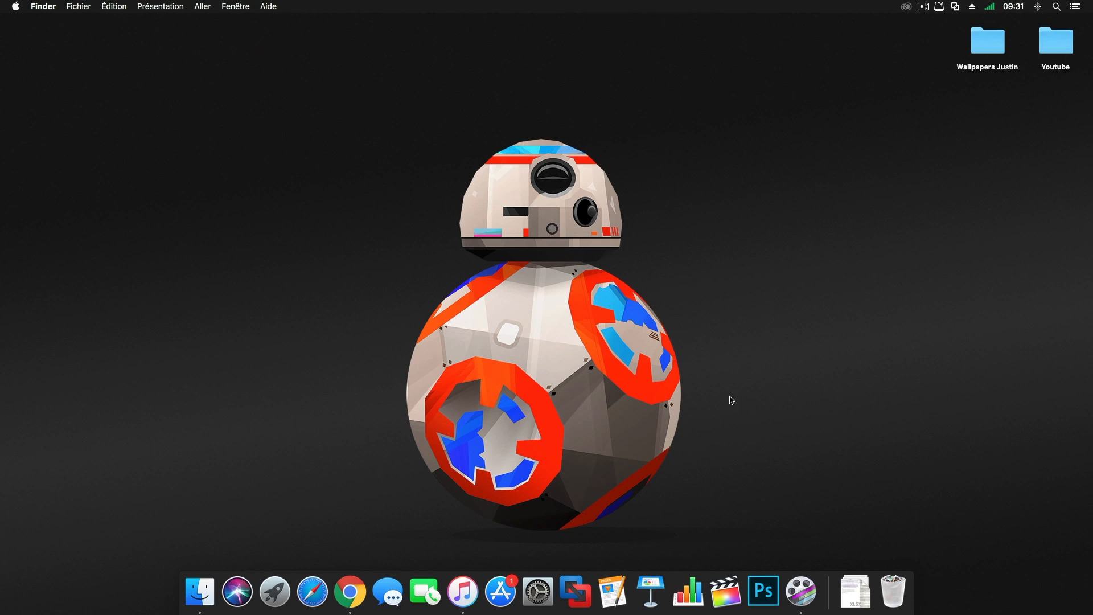
Launch Pages, open its preferences and move the preferences window partly off the template chooser
click(619, 590)
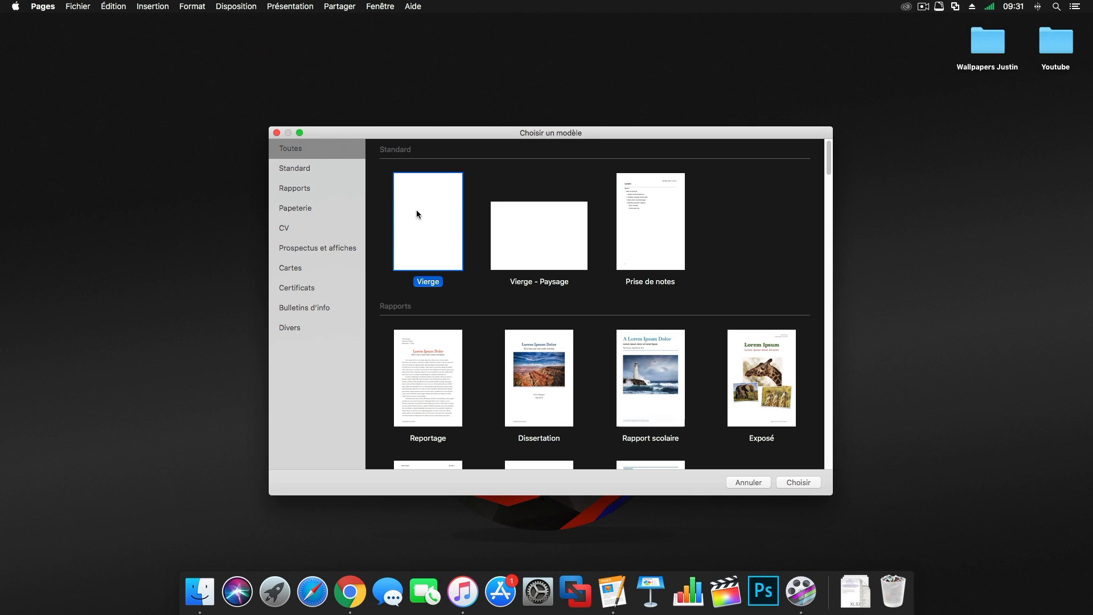
key(super+comma)
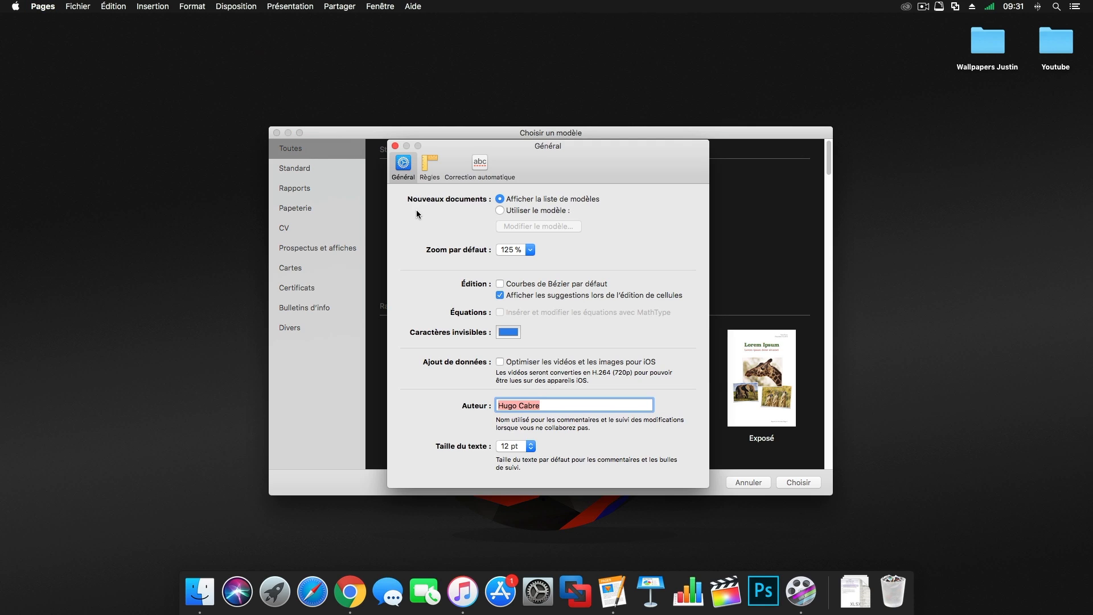
drag(446, 144, 552, 101)
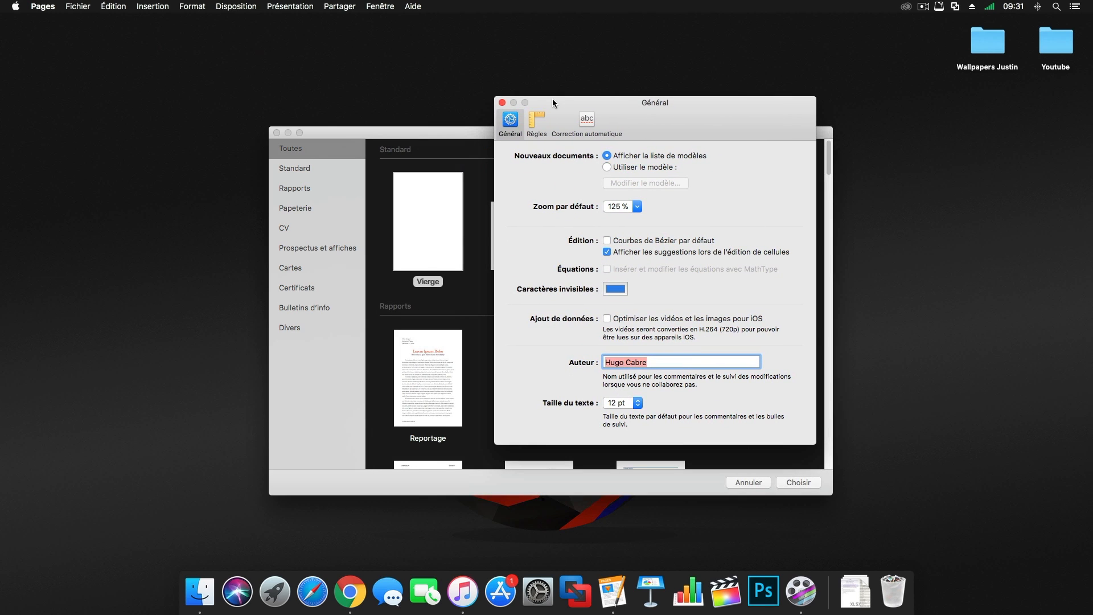